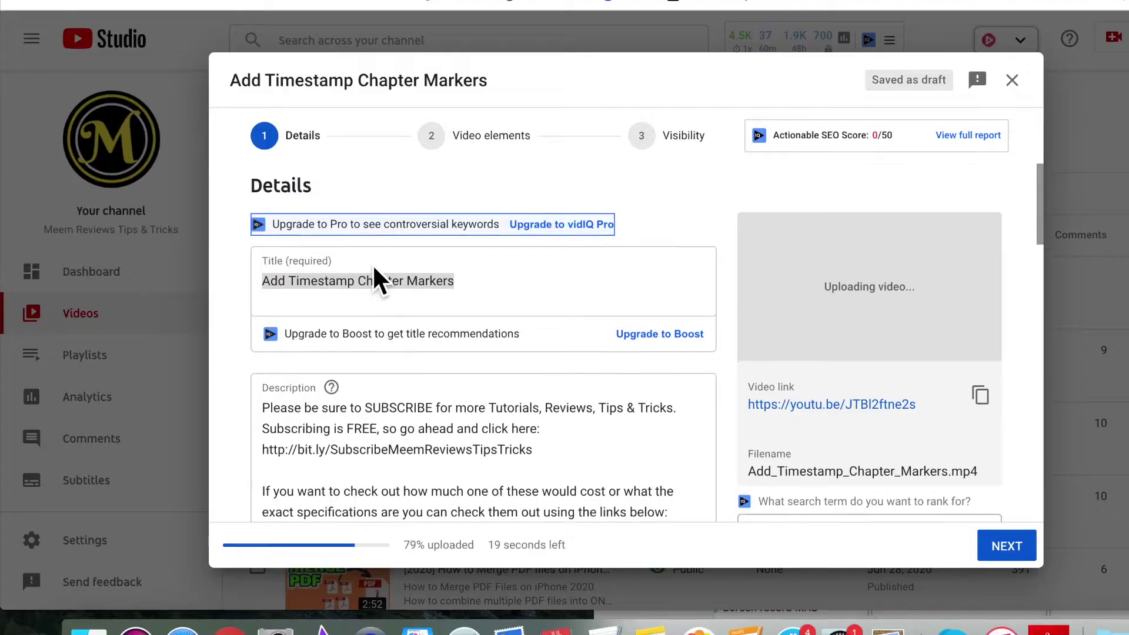
Expand the upload's extra options and bring the empty Tags field with vidIQ recommendations into view
scroll(373, 282, "down", 15)
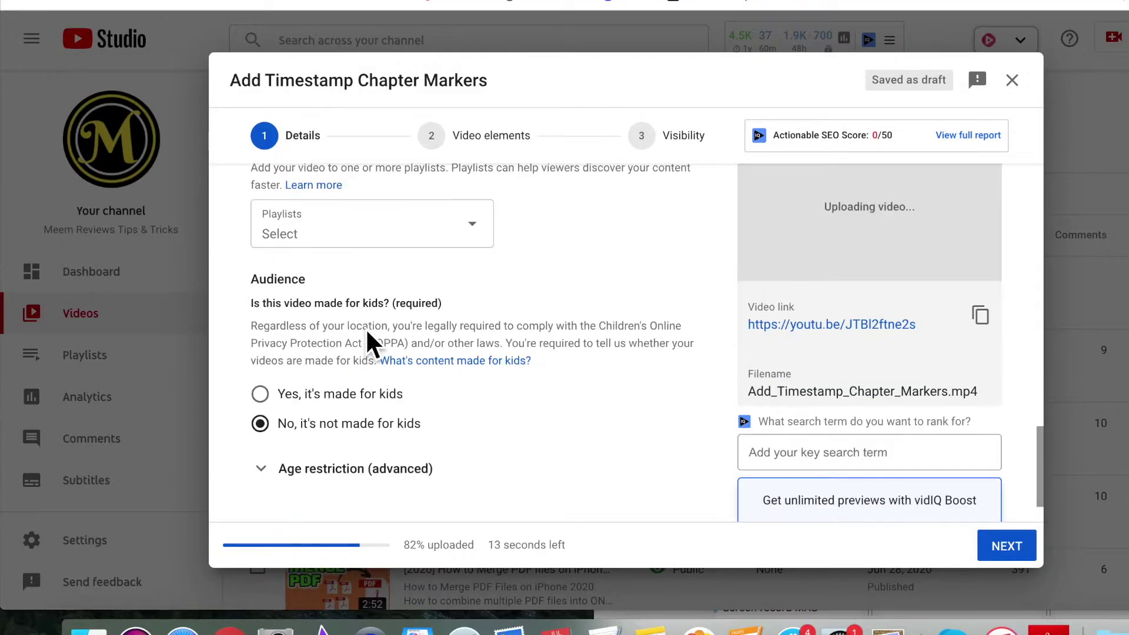
scroll(366, 331, "down", 2)
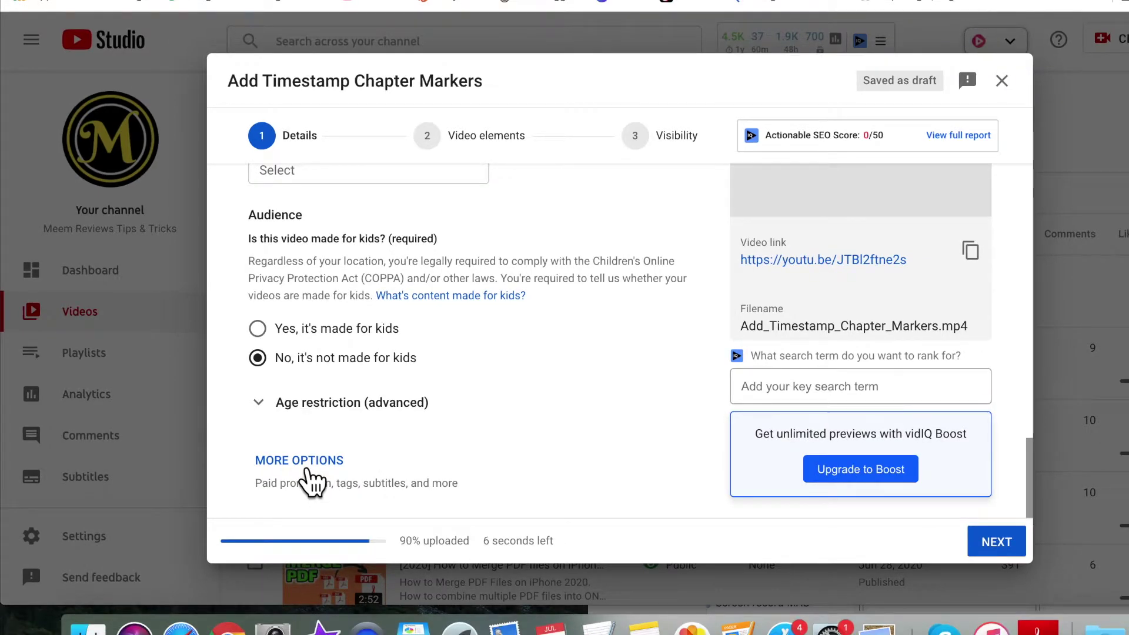
left_click(306, 471)
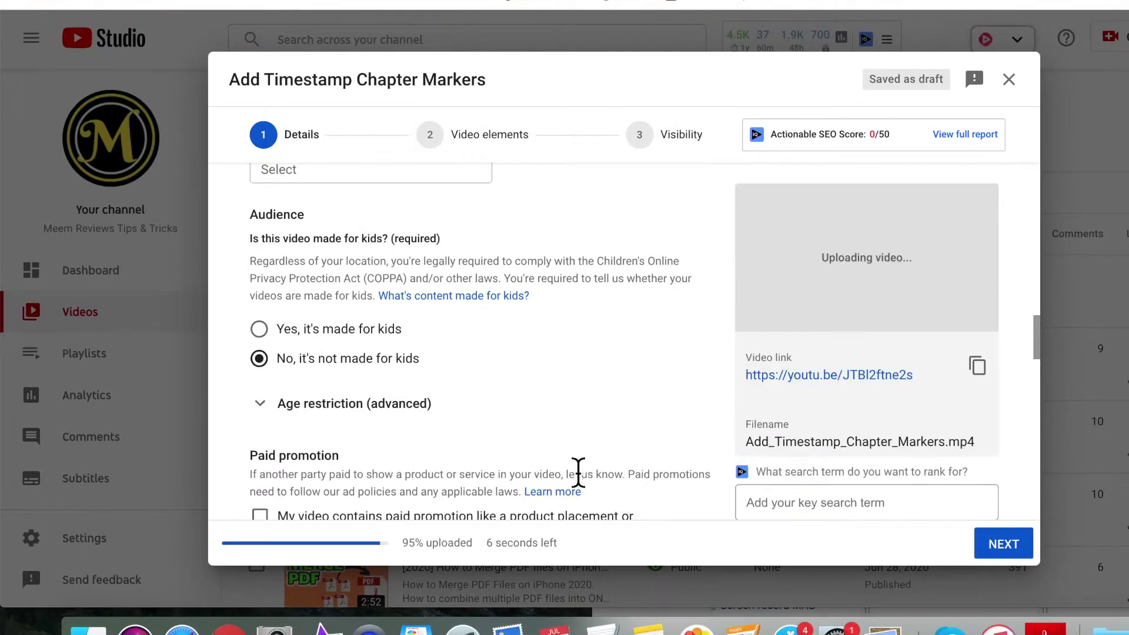
scroll(503, 470, "down", 10)
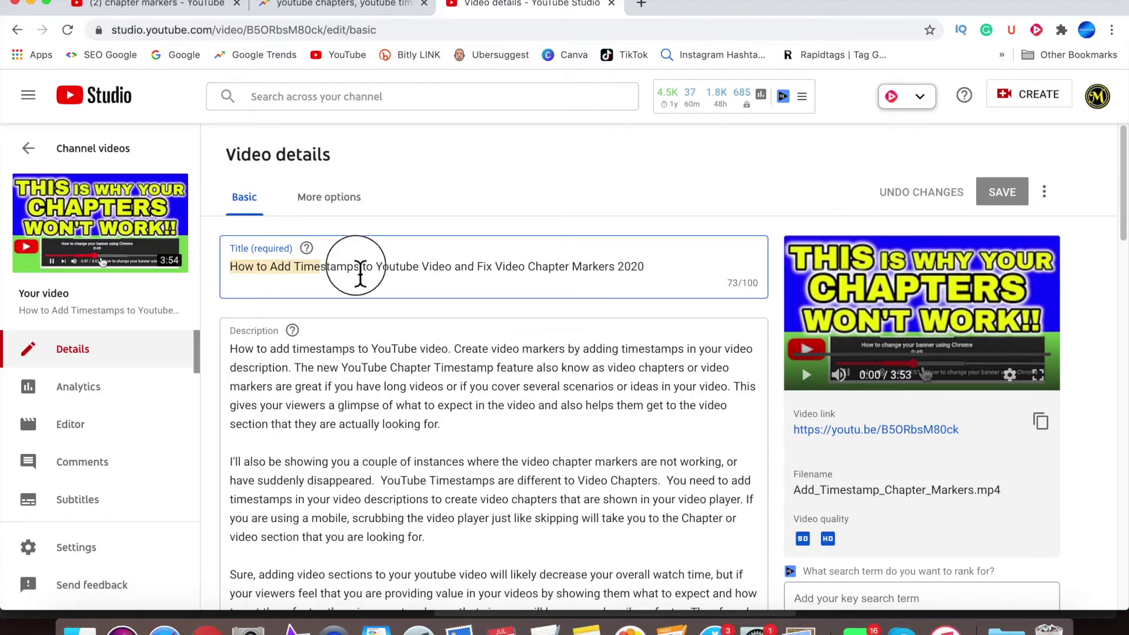
On the timestamps video's details page, scroll past the Audience section and click into the empty Tags box
scroll(541, 324, "down", 3)
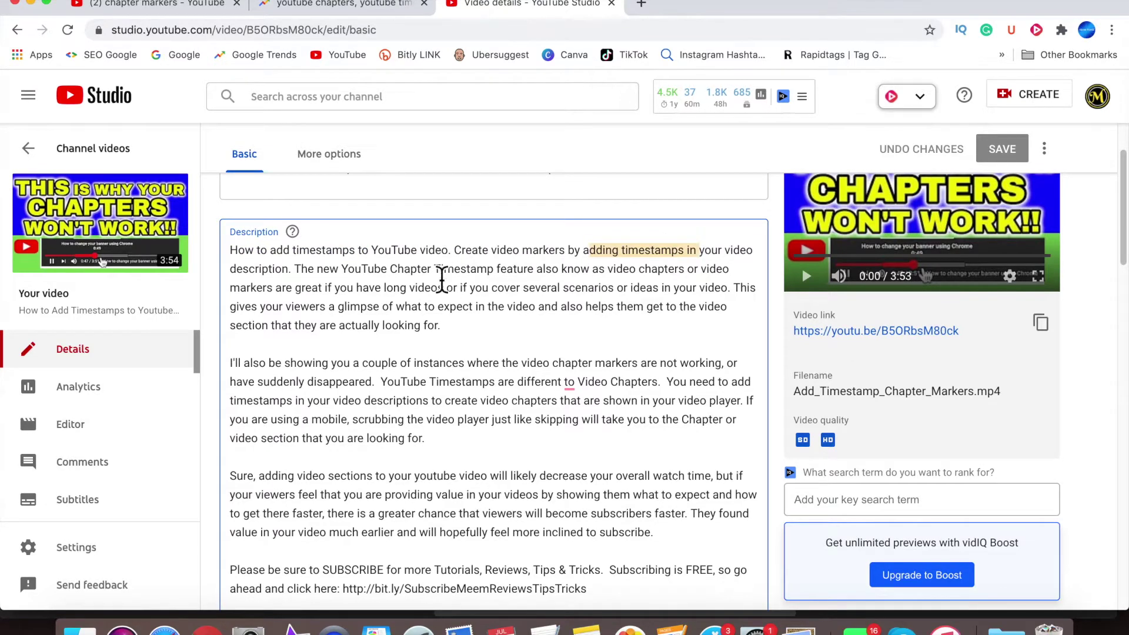
scroll(506, 291, "down", 4)
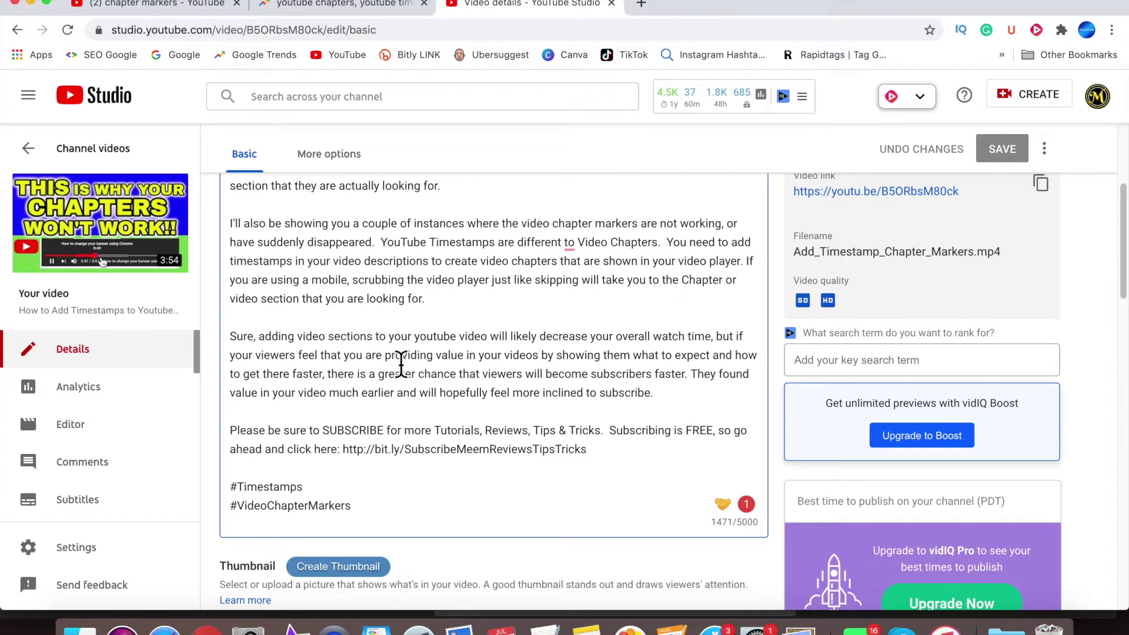
scroll(524, 307, "down", 3)
scroll(524, 307, "up", 8)
scroll(525, 313, "down", 15)
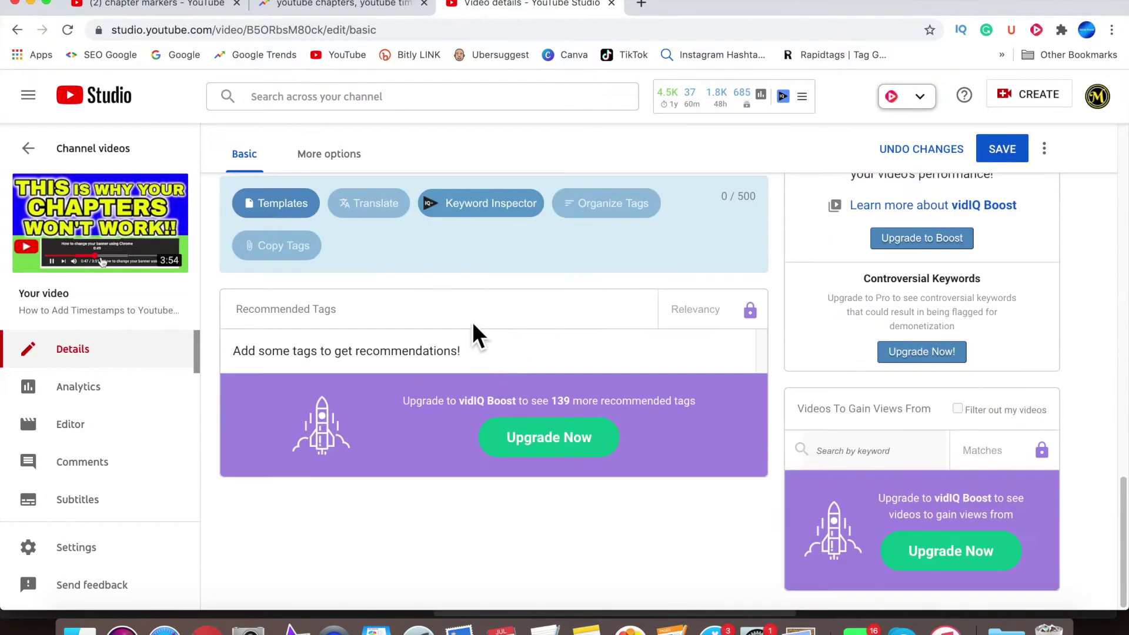
scroll(473, 332, "up", 5)
left_click(760, 376)
scroll(899, 383, "up", 6)
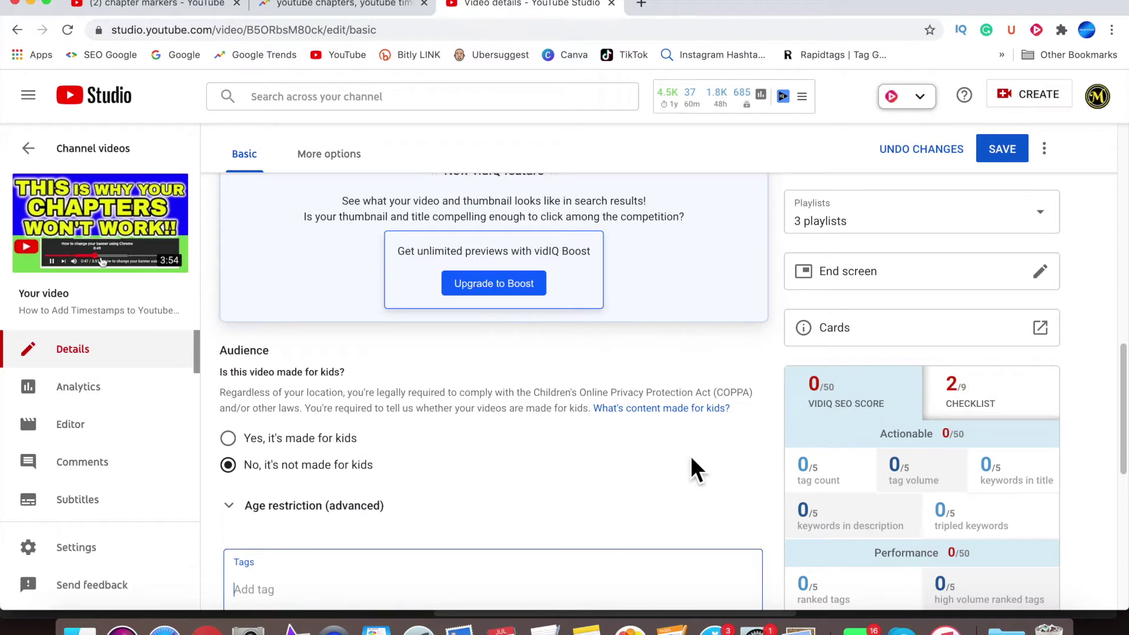
scroll(466, 472, "down", 7)
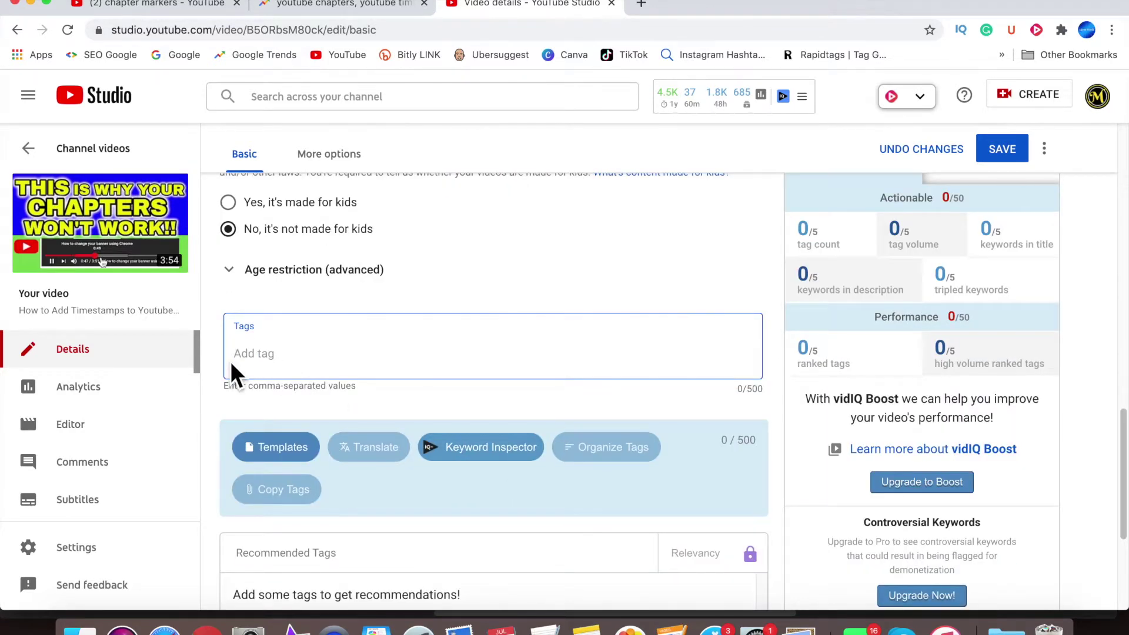
Add the tag 'how to add timestamps to youtube' from the autocomplete suggestion
type("How to add time")
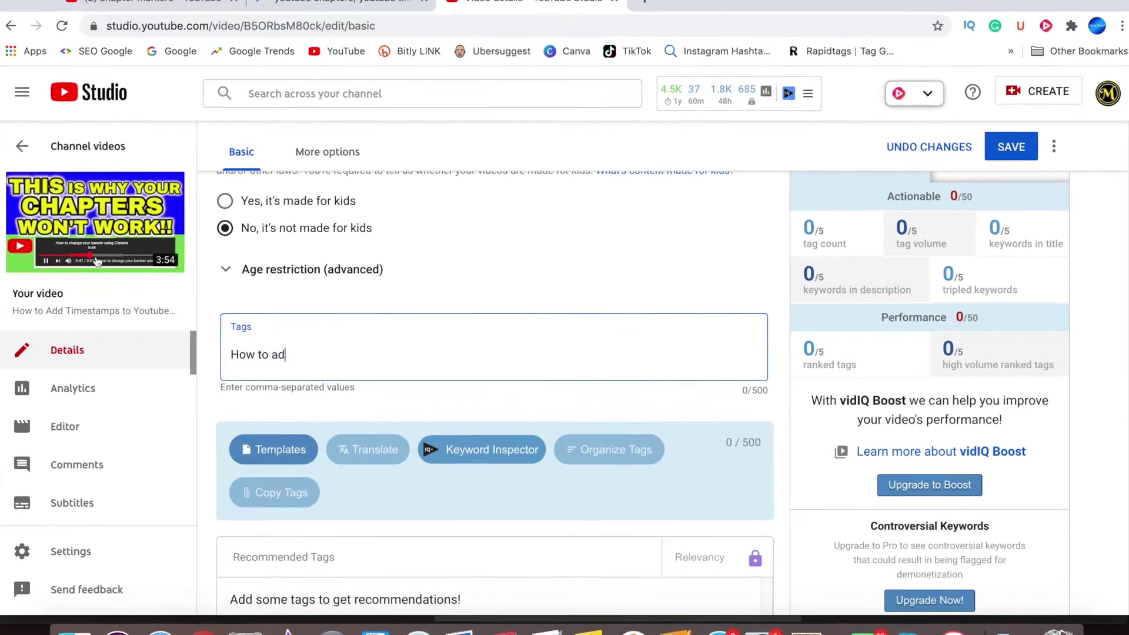
type("stamps to youtube")
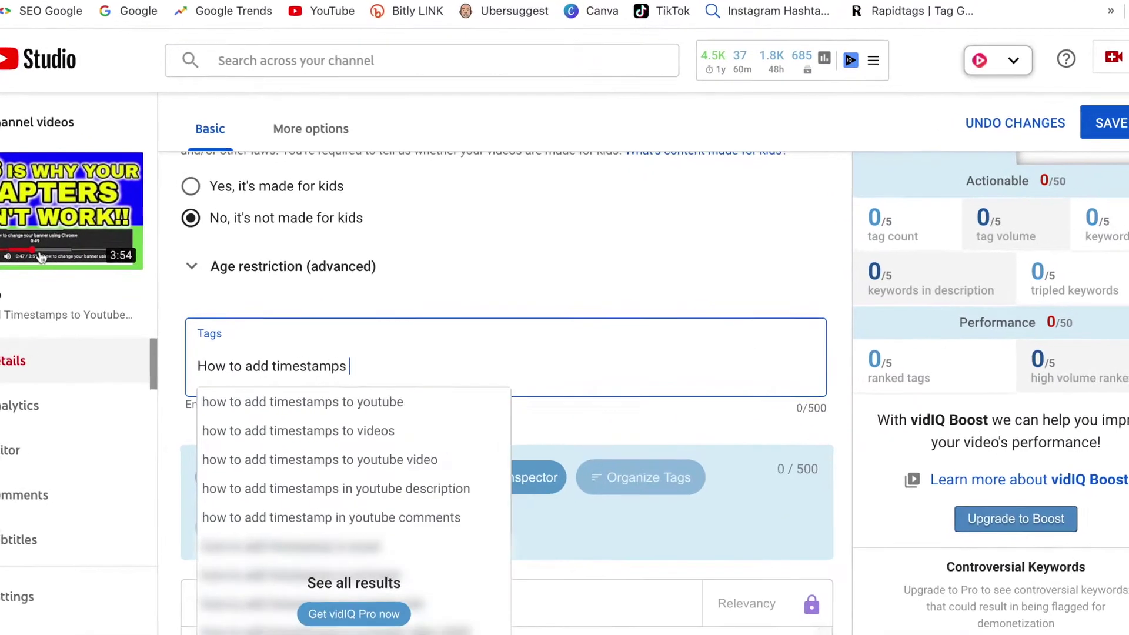
left_click(265, 418)
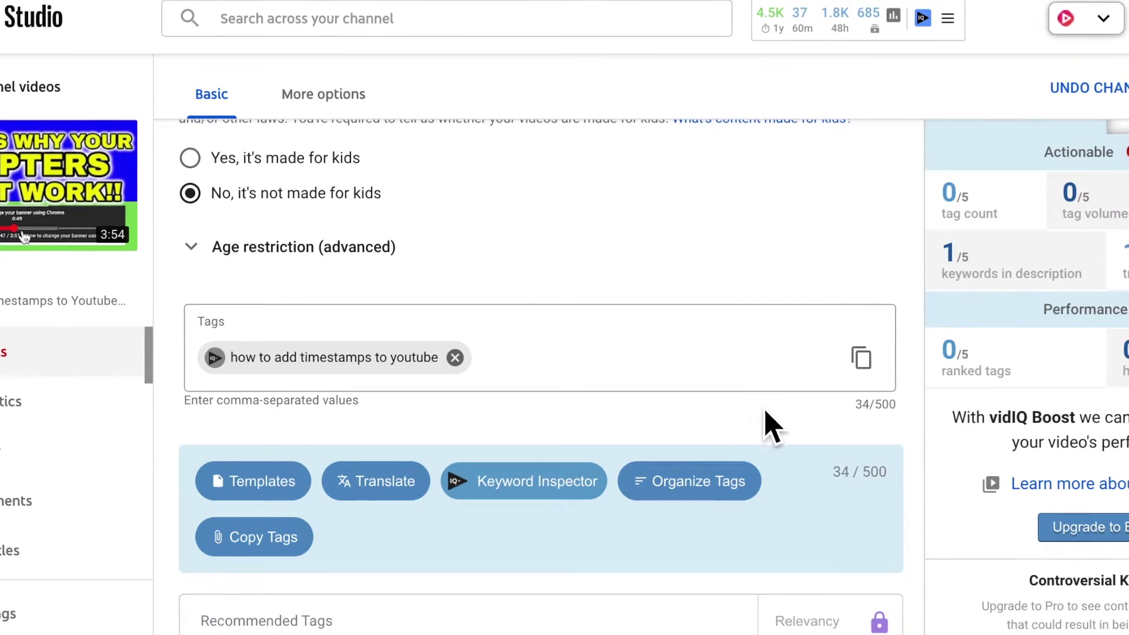
scroll(770, 423, "down", 3)
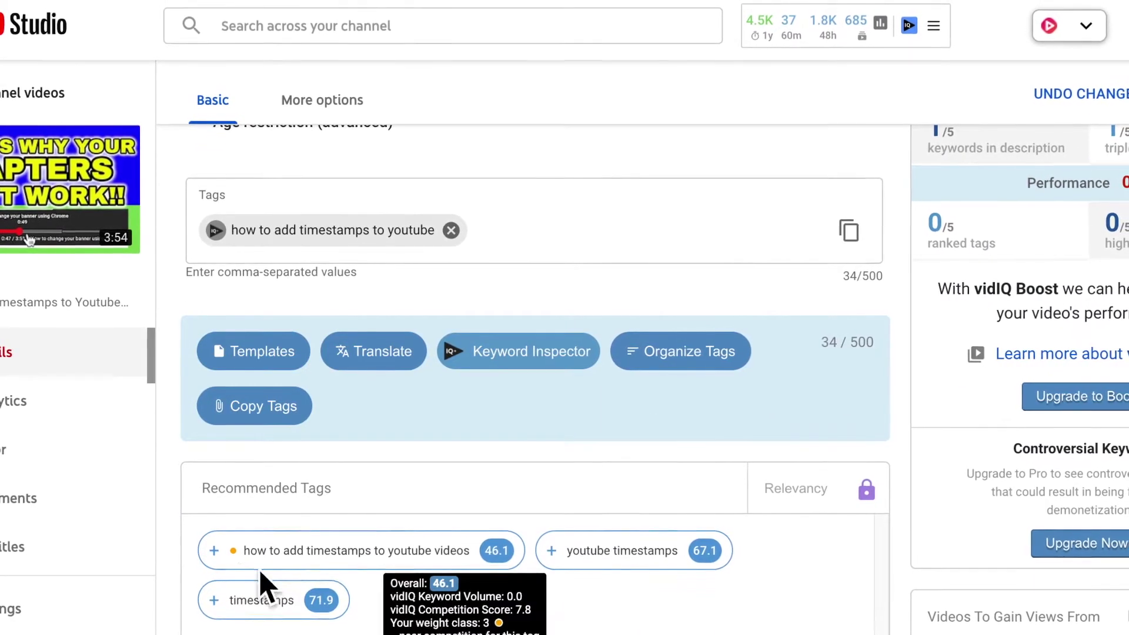
Add recommended tags youtube timestamps, how to add timestamps to youtube videos and timestamps, then open Keyword Inspector
mouse_move(605, 557)
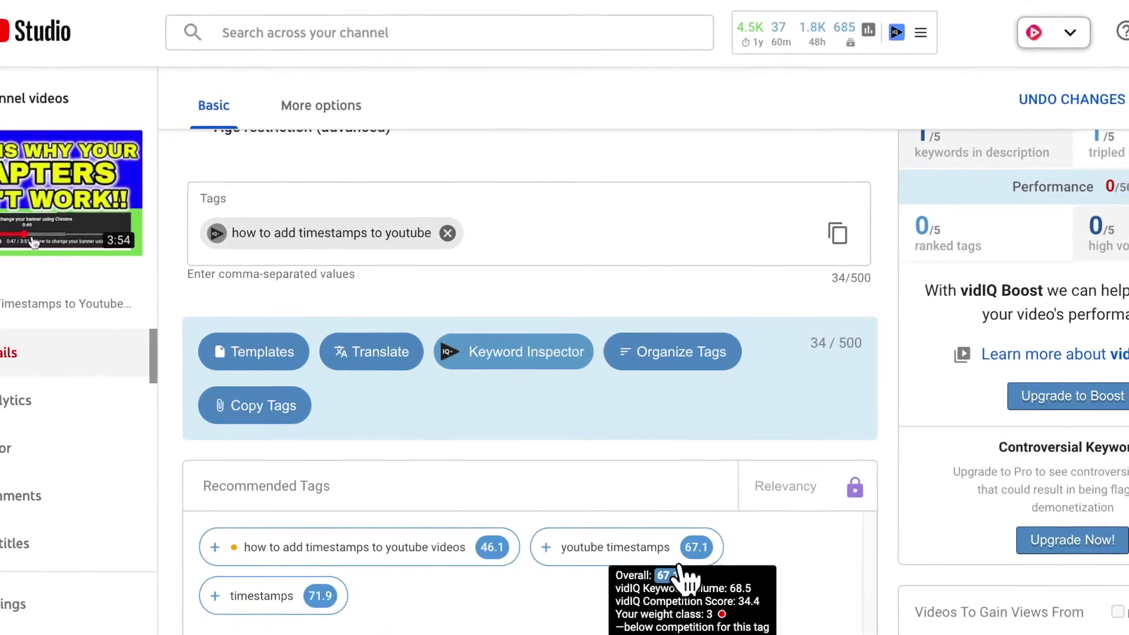
mouse_move(331, 610)
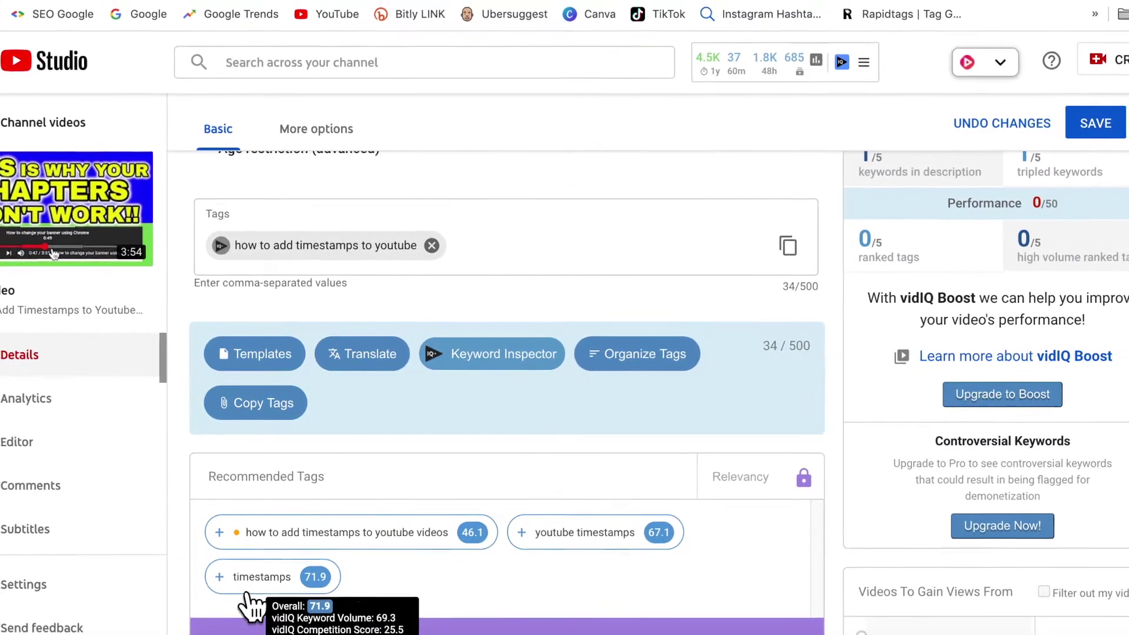
mouse_move(525, 547)
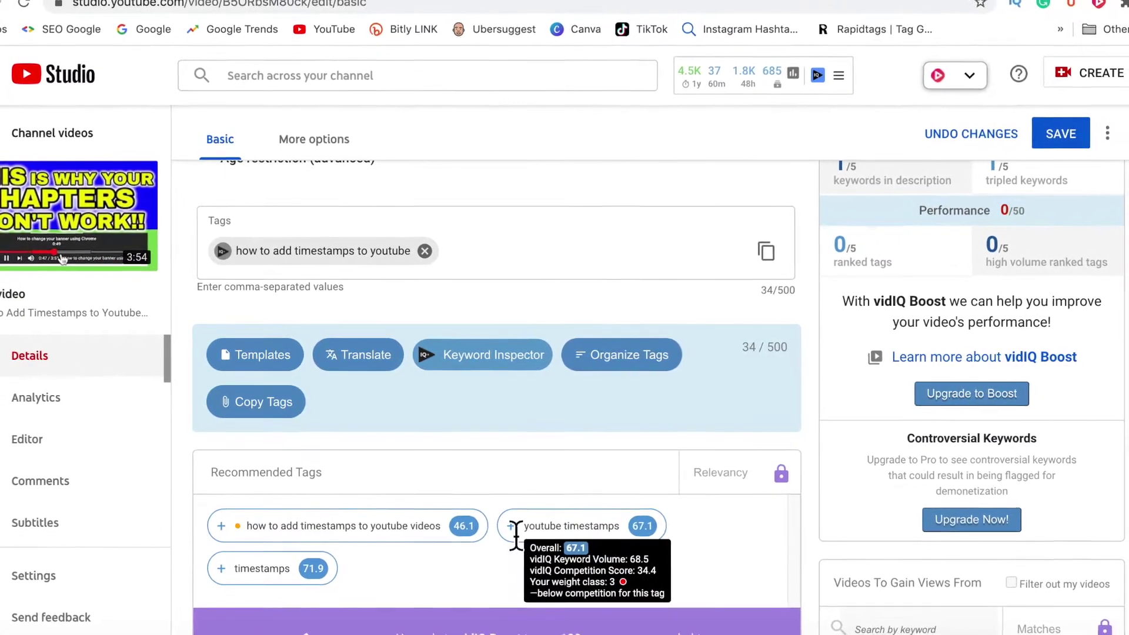
left_click(527, 539)
left_click(236, 527)
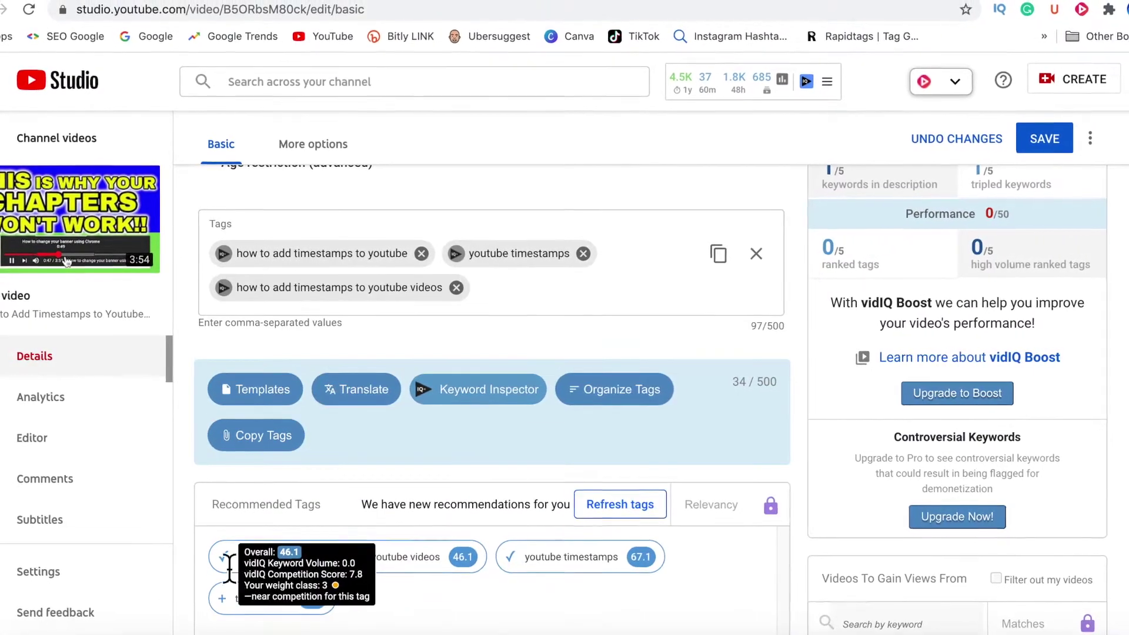
left_click(238, 603)
mouse_move(259, 576)
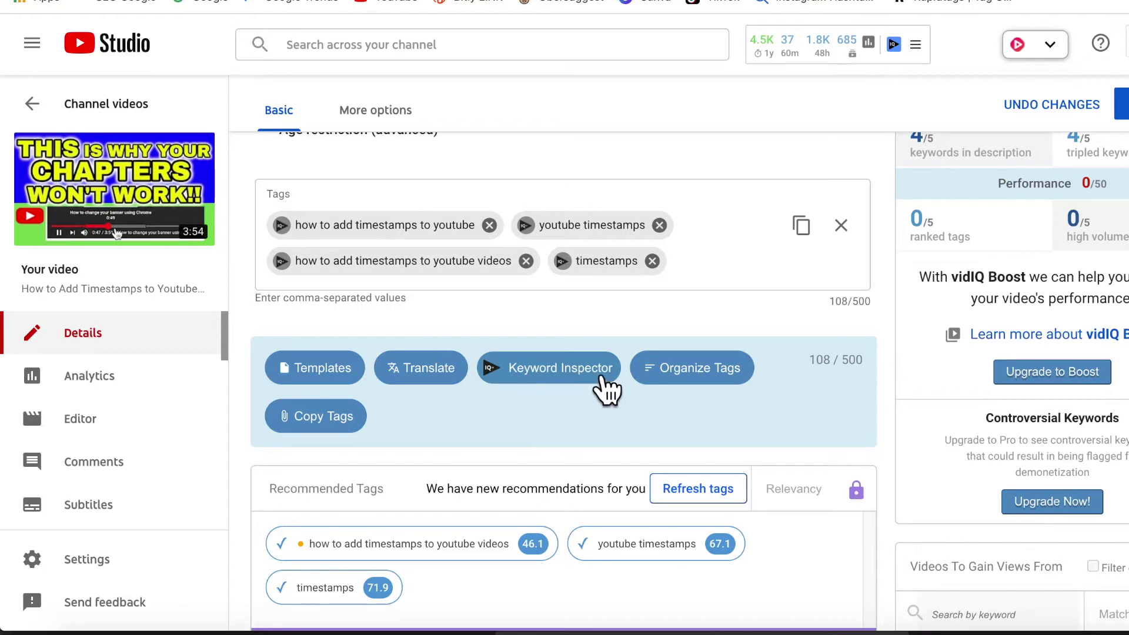
left_click(504, 378)
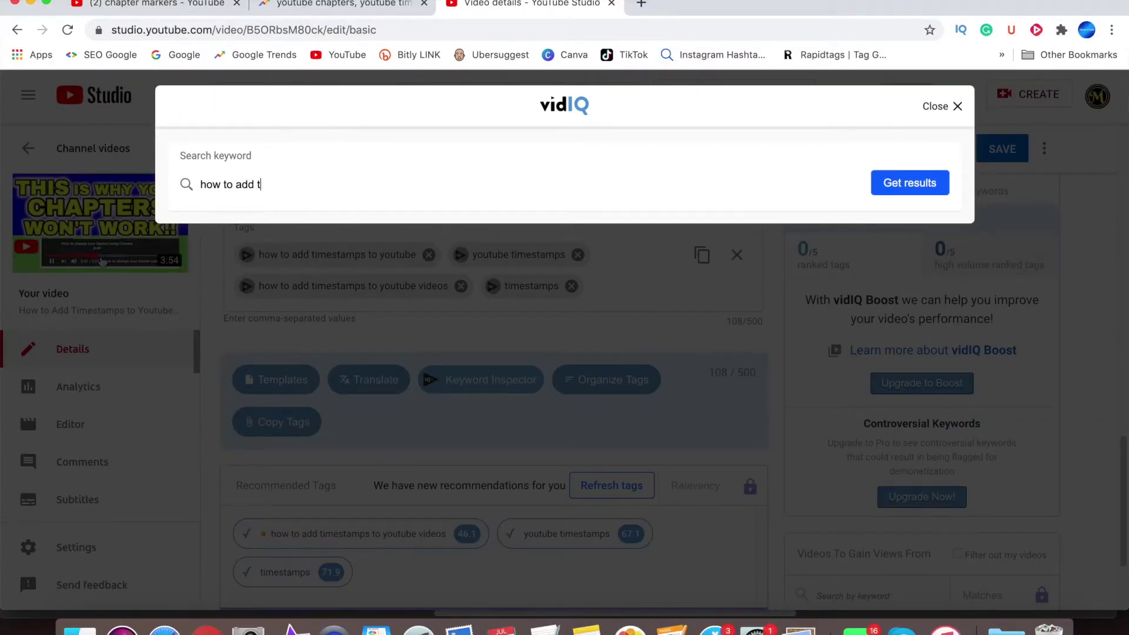
Search vidIQ for 'how to add timestamps' and tick that keyword, highlighting its volume and score
type("how to add timestamps")
key("Return")
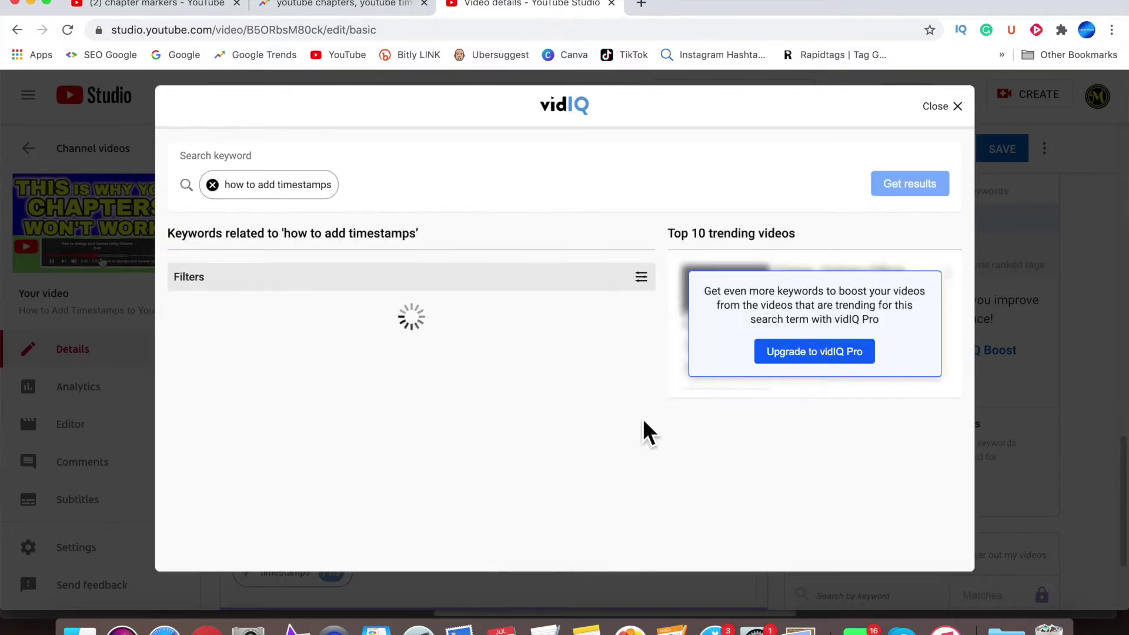
scroll(442, 434, "down", 2)
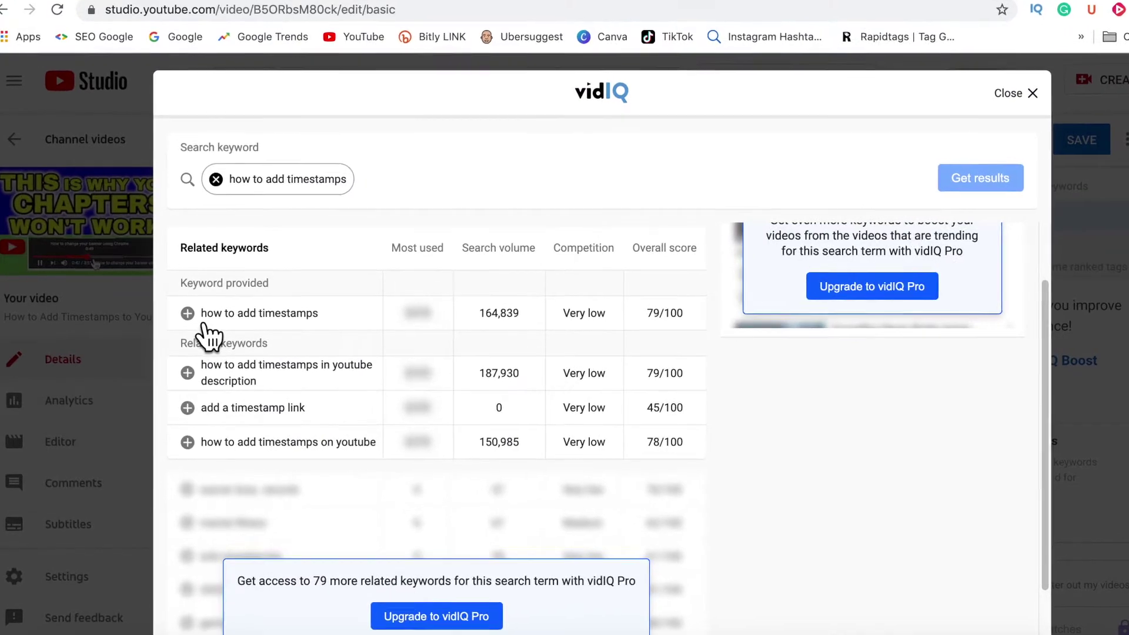
left_click(518, 322)
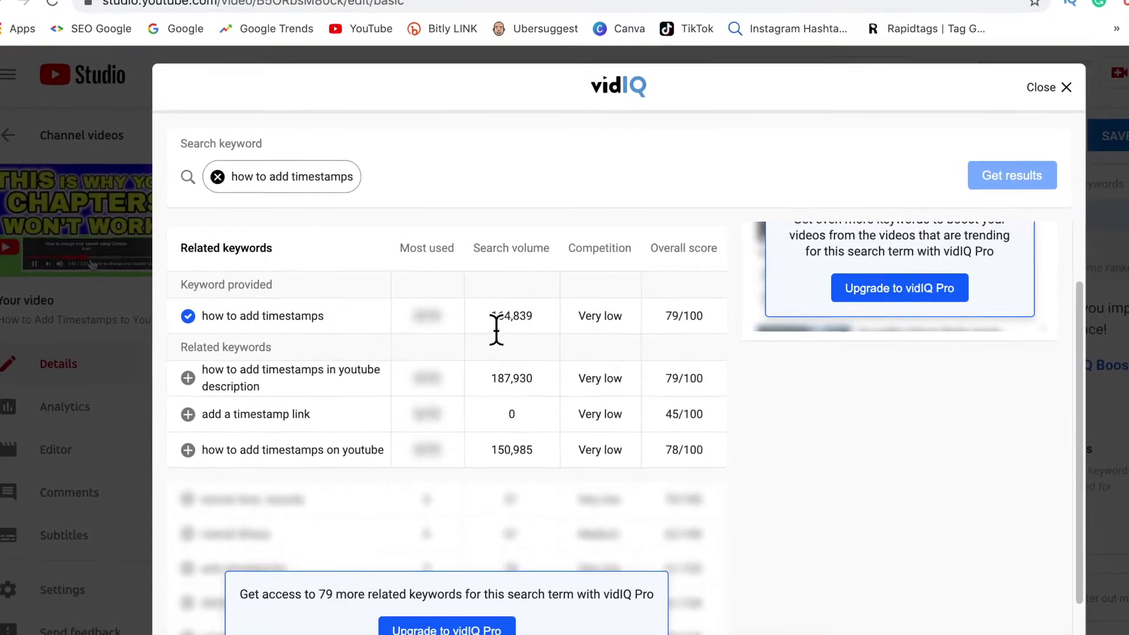
left_click_drag(591, 323, 702, 321)
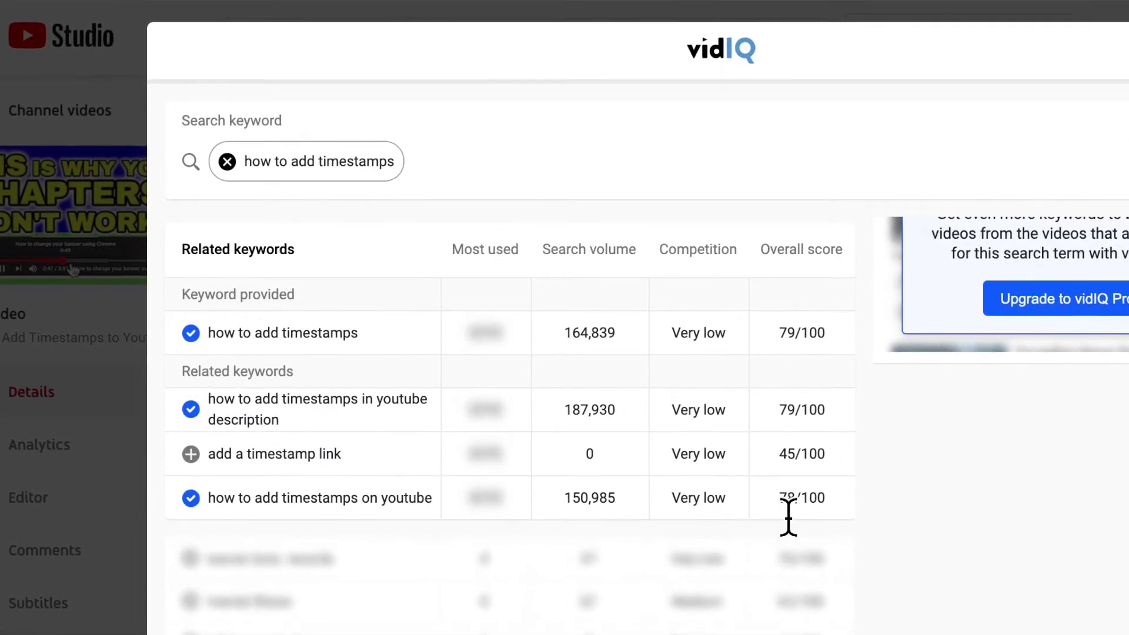
Search vidIQ for 'video chapters', then refine it to 'youtube video chapters'
key("BackSpace")
type("video chapters")
key("Return")
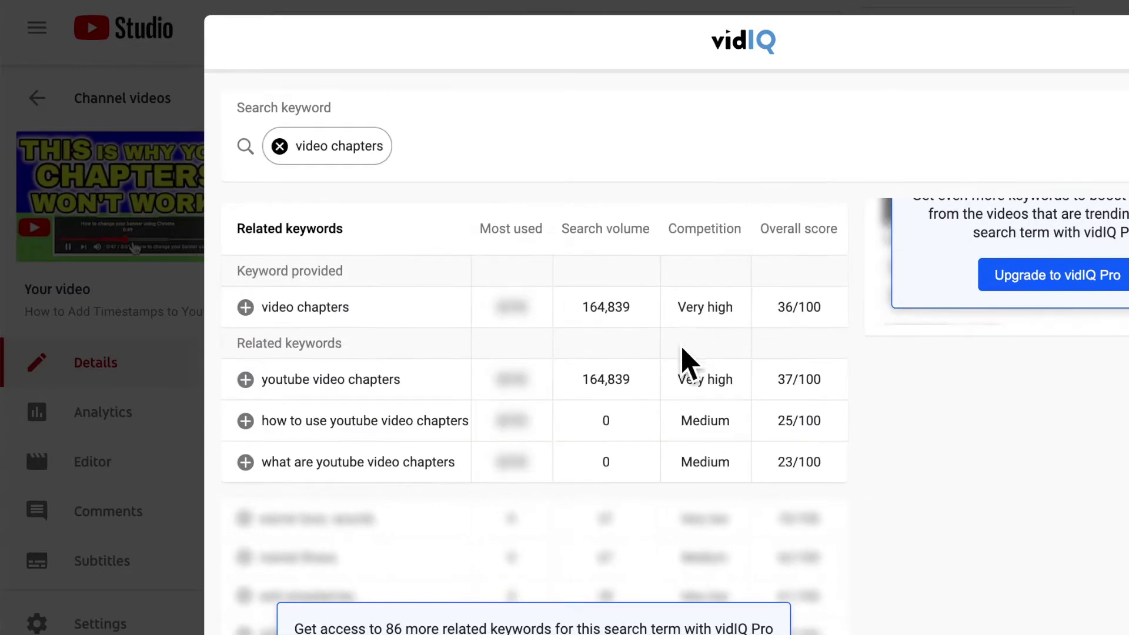
key("BackSpace")
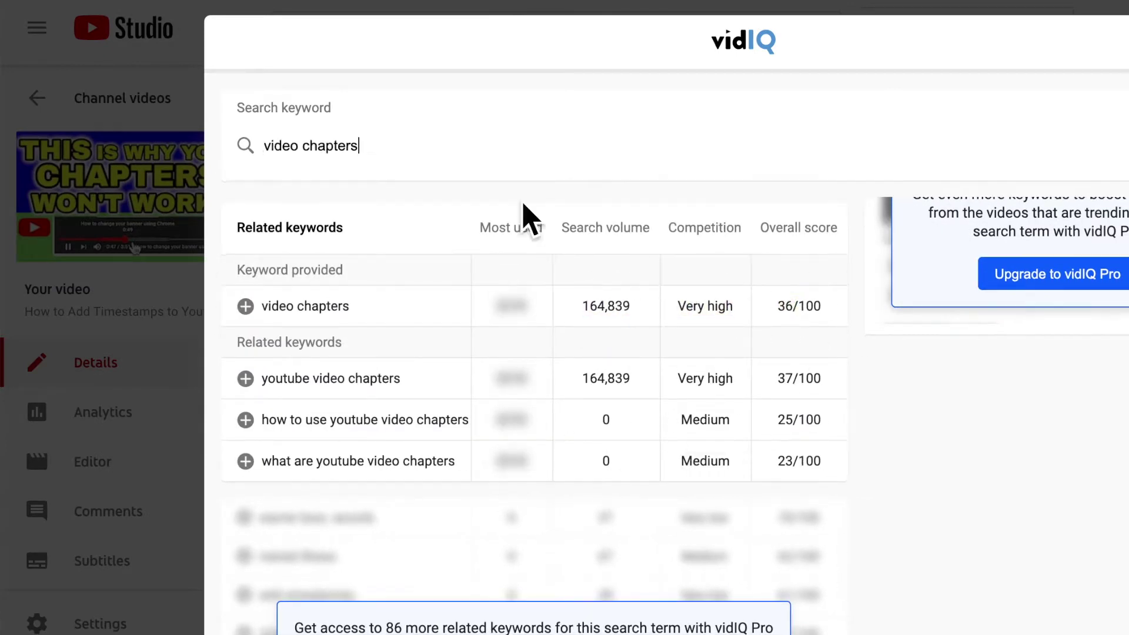
key("Home")
type("youtube")
key("Return")
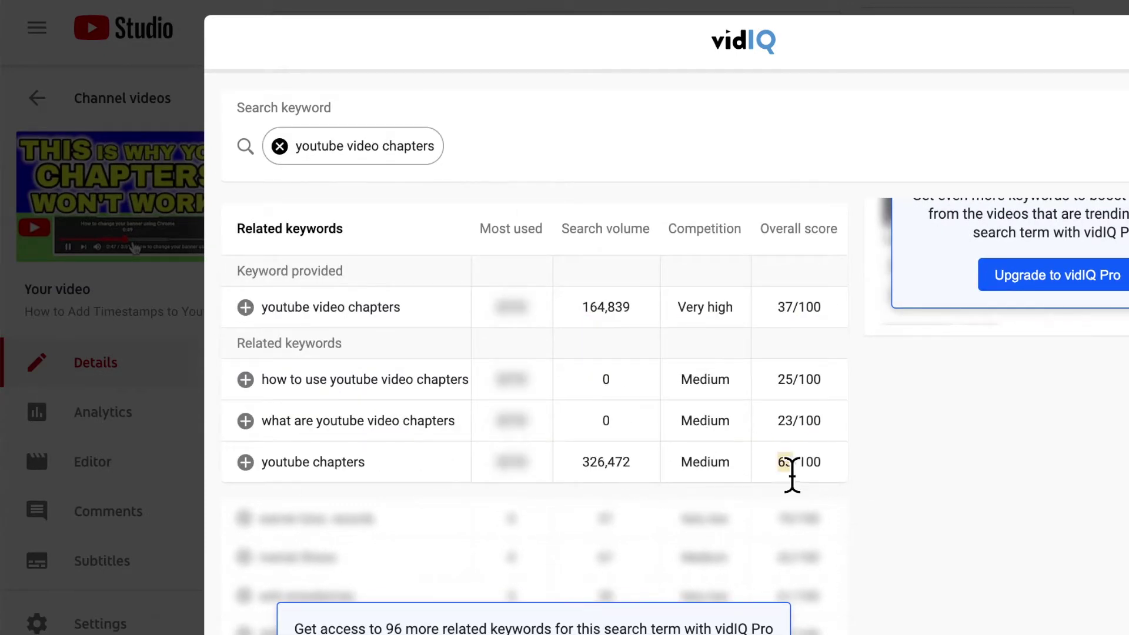
Search 'how to add video chapters', then try 'how to add video sections', which returns a server error
left_click(297, 157)
type("how to add video chapter")
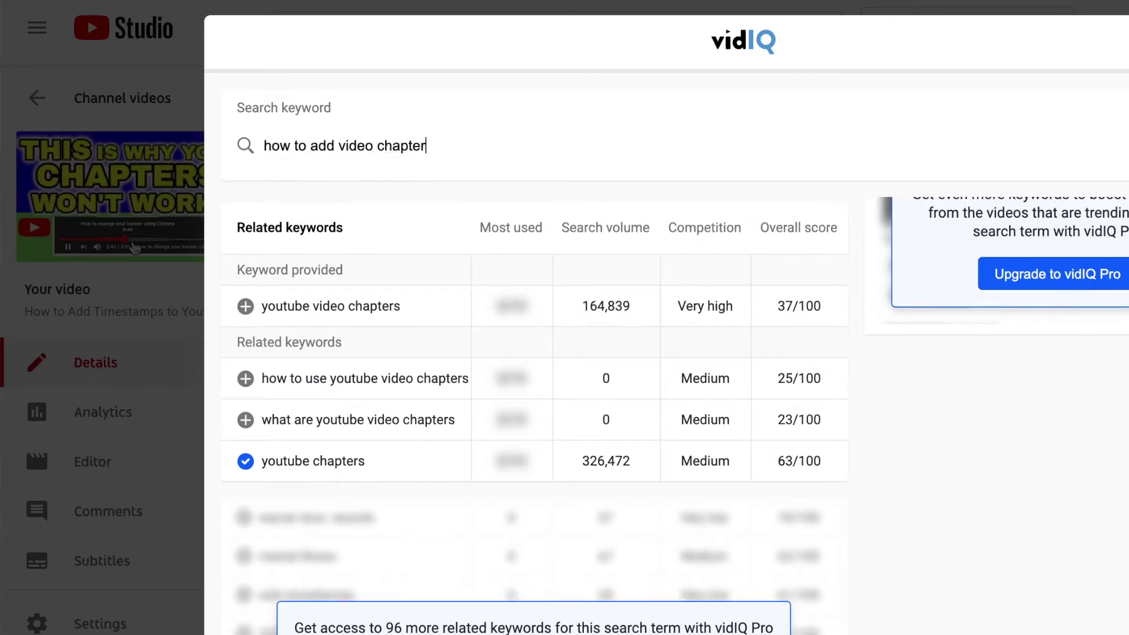
type("s")
key("Return")
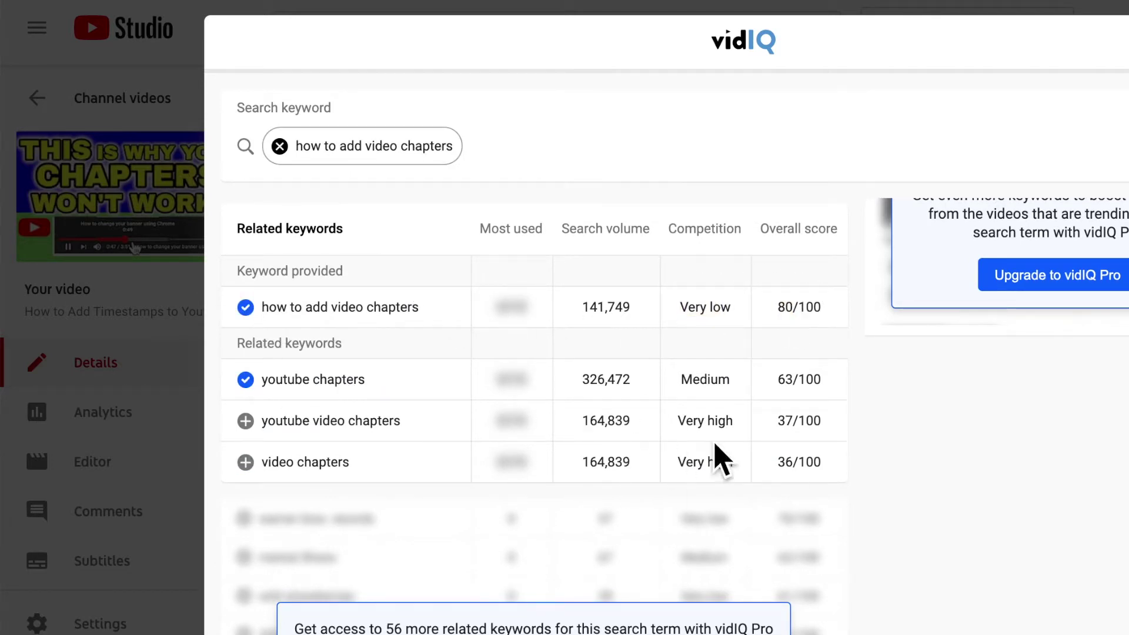
key("BackSpace")
key("BackSpace")
key("BackSpace")
key("BackSpace")
key("BackSpace")
key("BackSpace")
key("BackSpace")
key("BackSpace")
key("BackSpace")
type("sections")
key("Return")
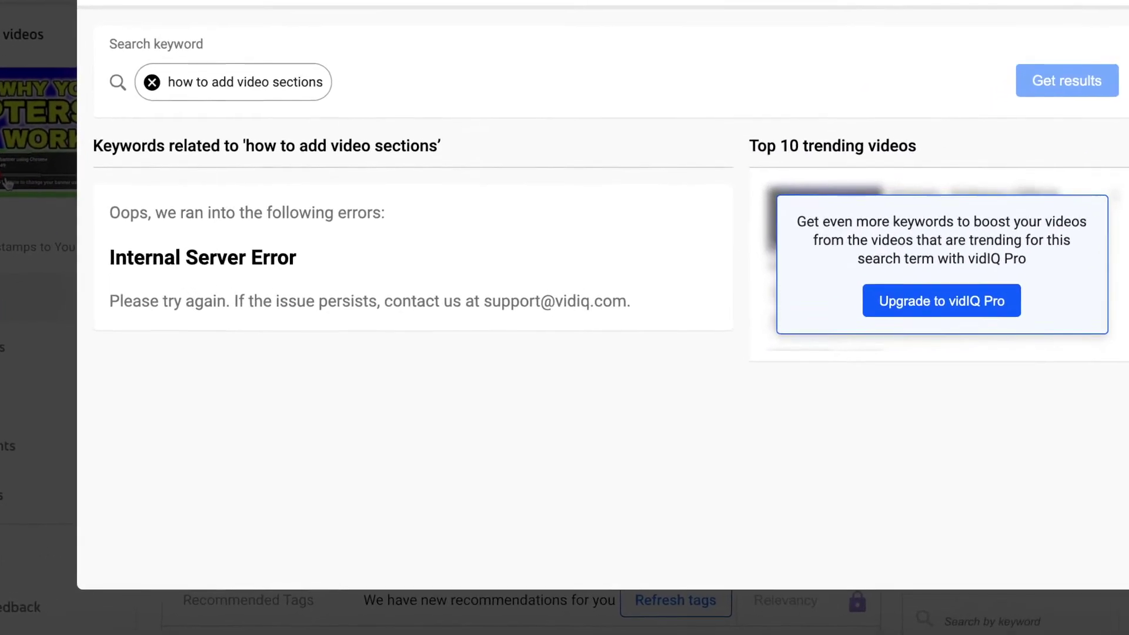
Close Keyword Inspector and review the nine tags at 261/500 characters and the vidIQ SEO panel
key("Escape")
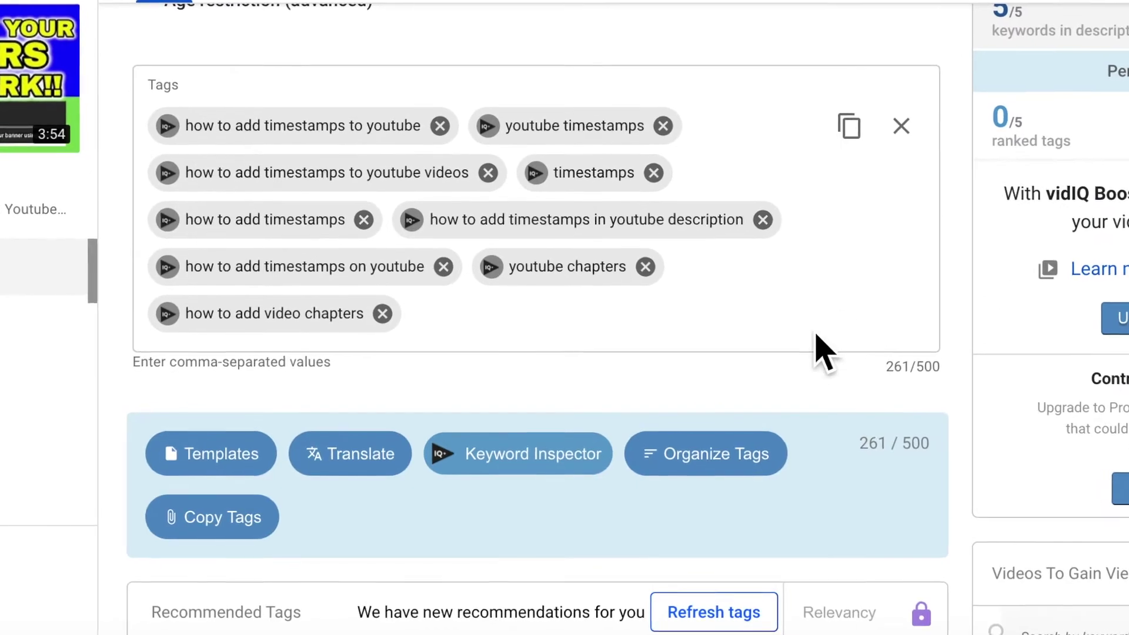
left_click(798, 317)
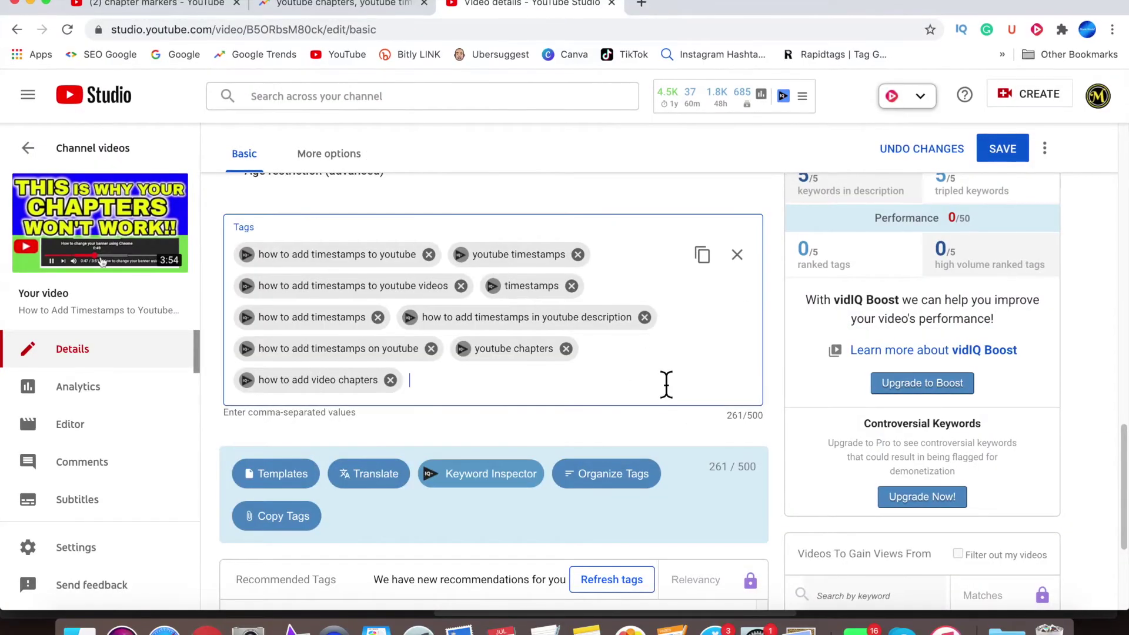
scroll(666, 384, "up", 5)
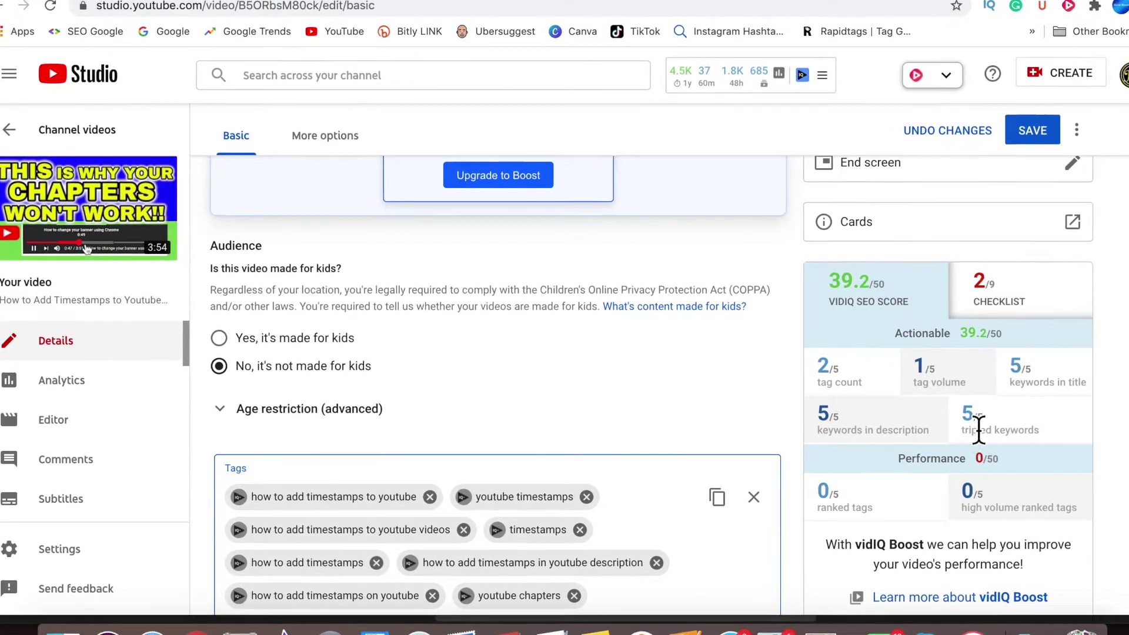
mouse_move(936, 385)
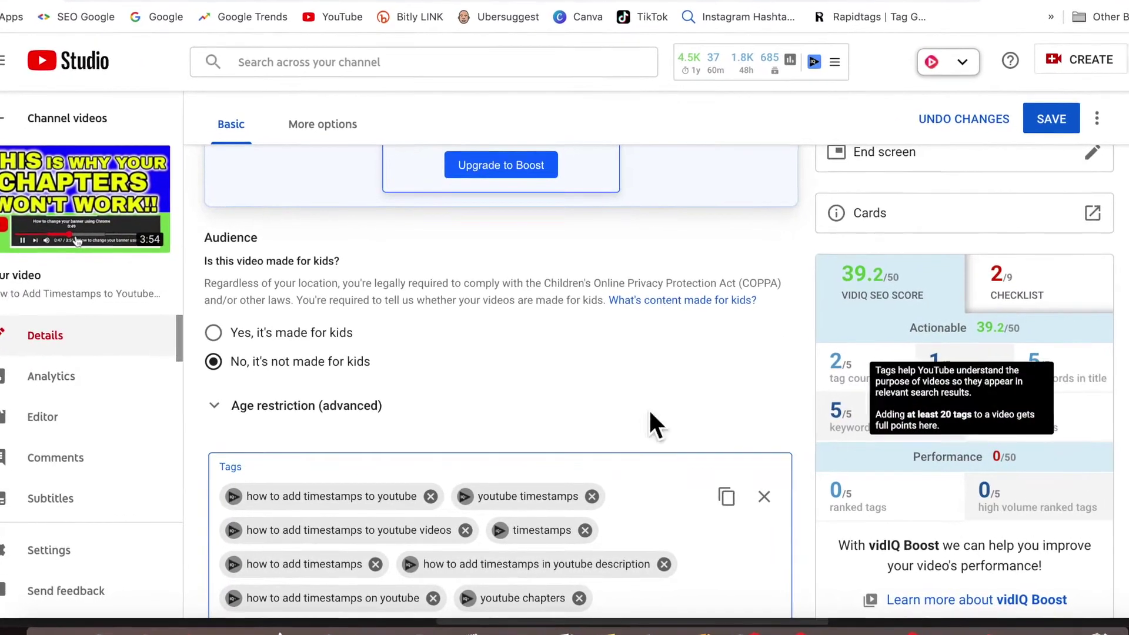
scroll(636, 449, "down", 8)
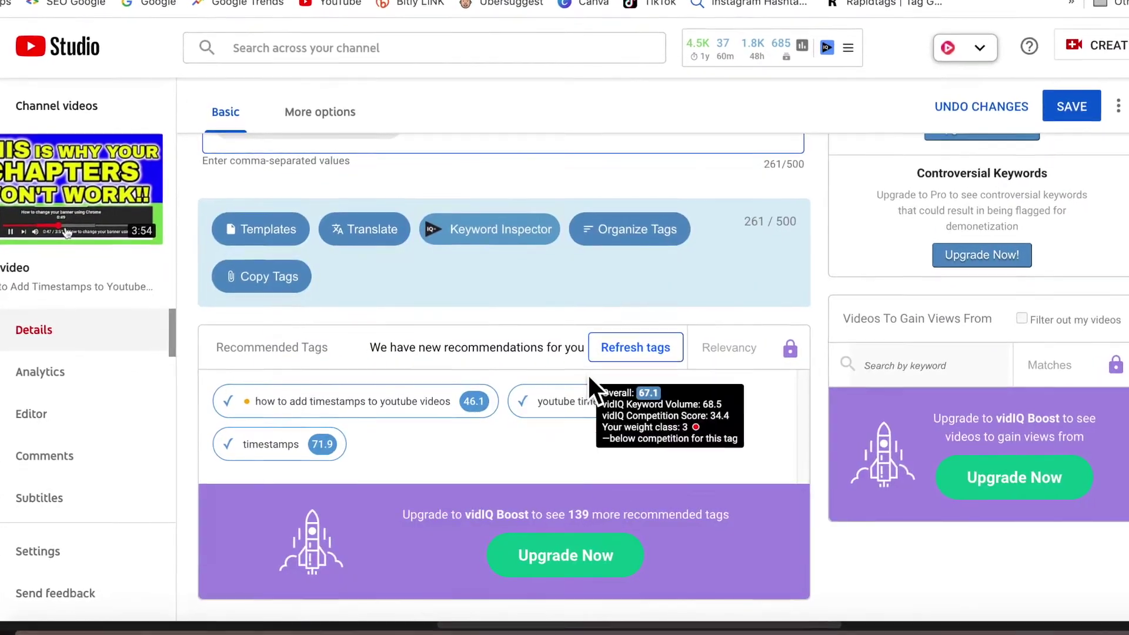
scroll(590, 379, "up", 4)
Use Organize Tags to move how to add video chapters and youtube chapters to the front
left_click(617, 467)
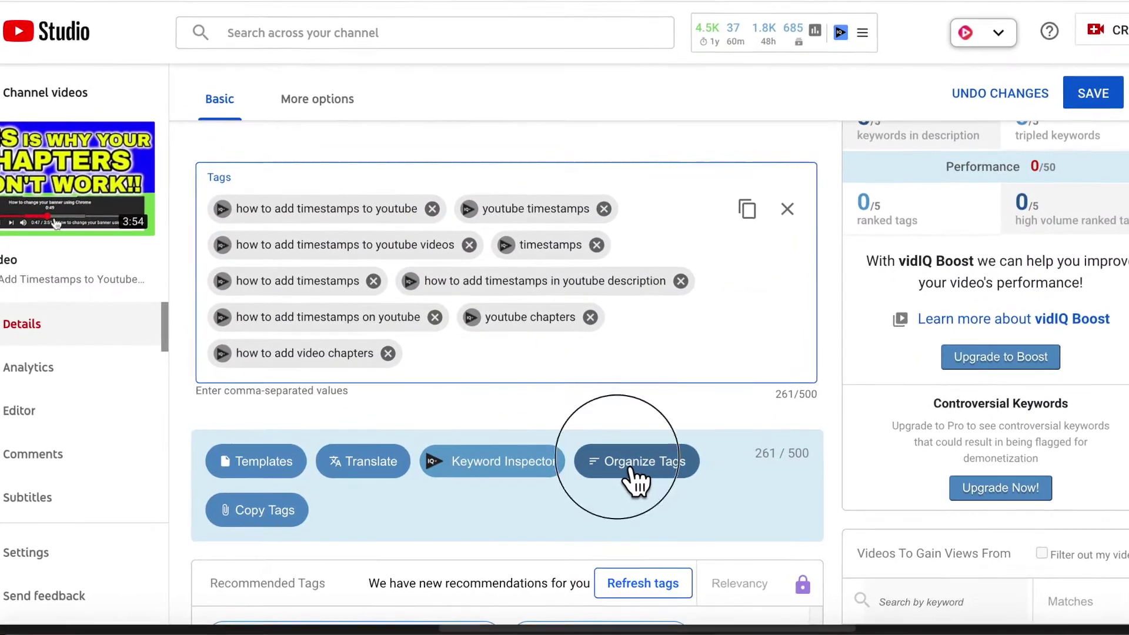
left_click(559, 383)
left_click_drag(560, 379, 479, 294)
left_click_drag(419, 399, 703, 276)
left_click_drag(273, 288, 328, 269)
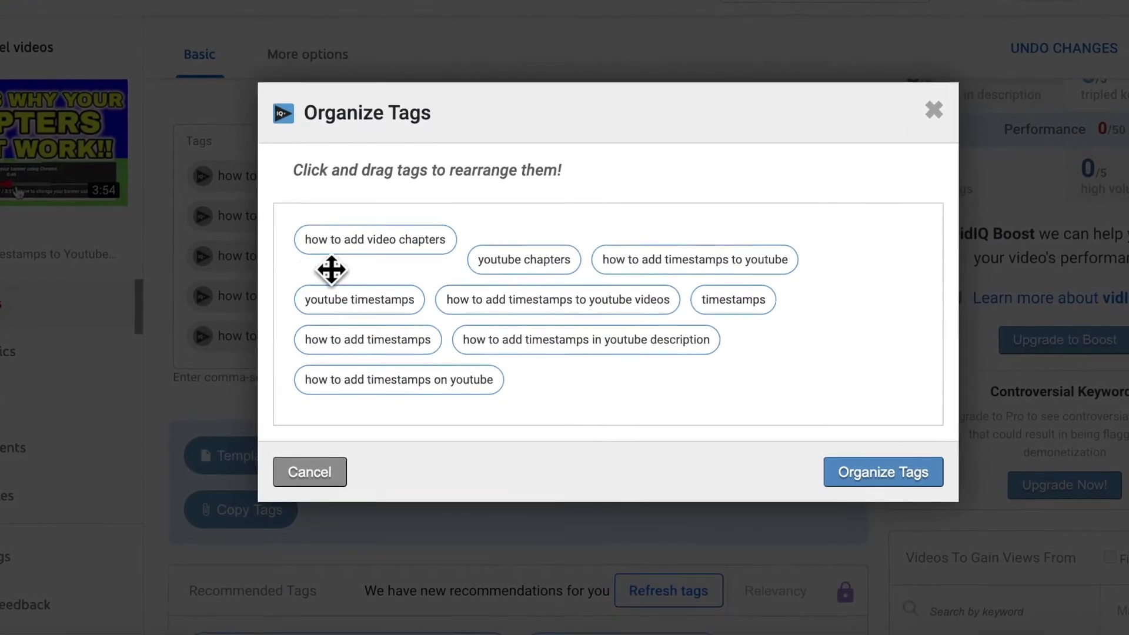
left_click(876, 461)
scroll(524, 448, "down", 4)
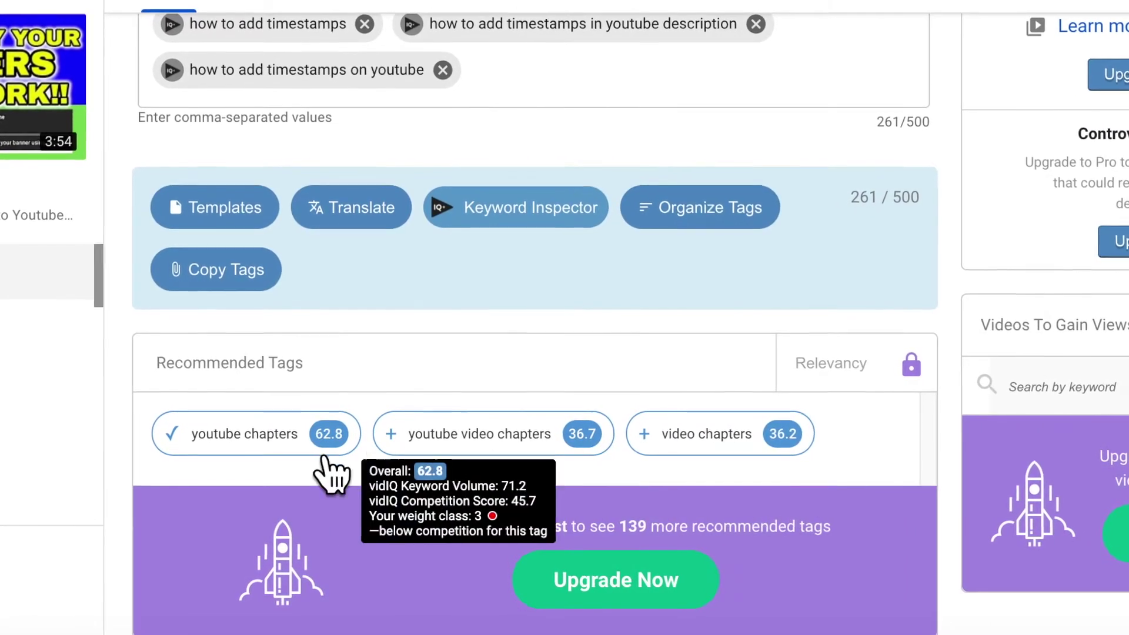
Add recommended tags youtube timestamps, how to add timestamps to youtube videos and timestamps
mouse_move(594, 451)
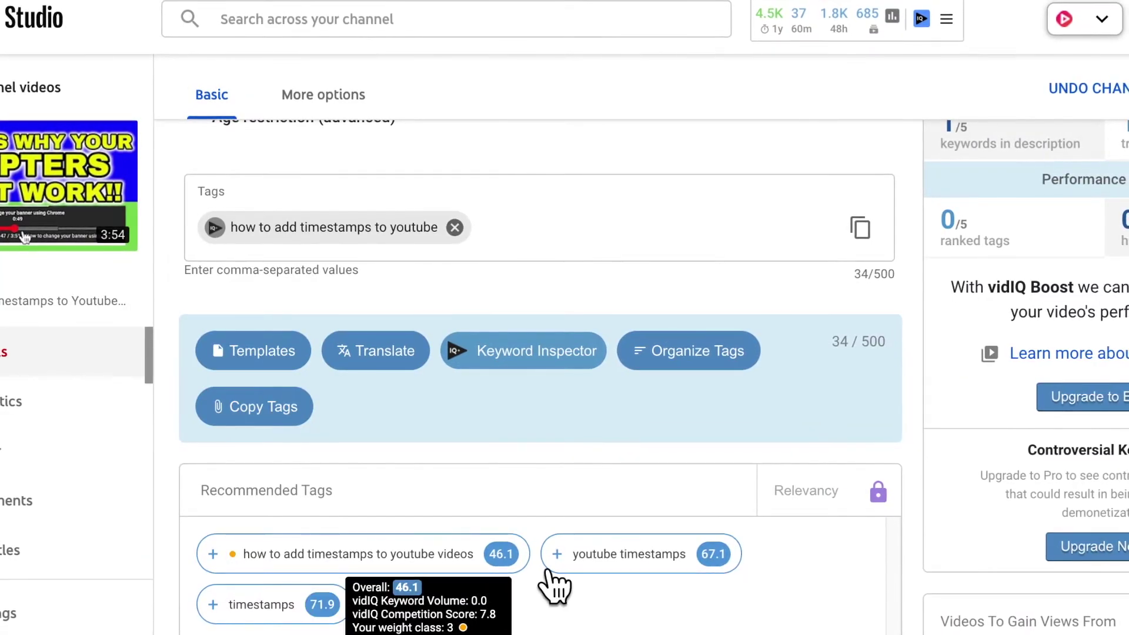
mouse_move(614, 567)
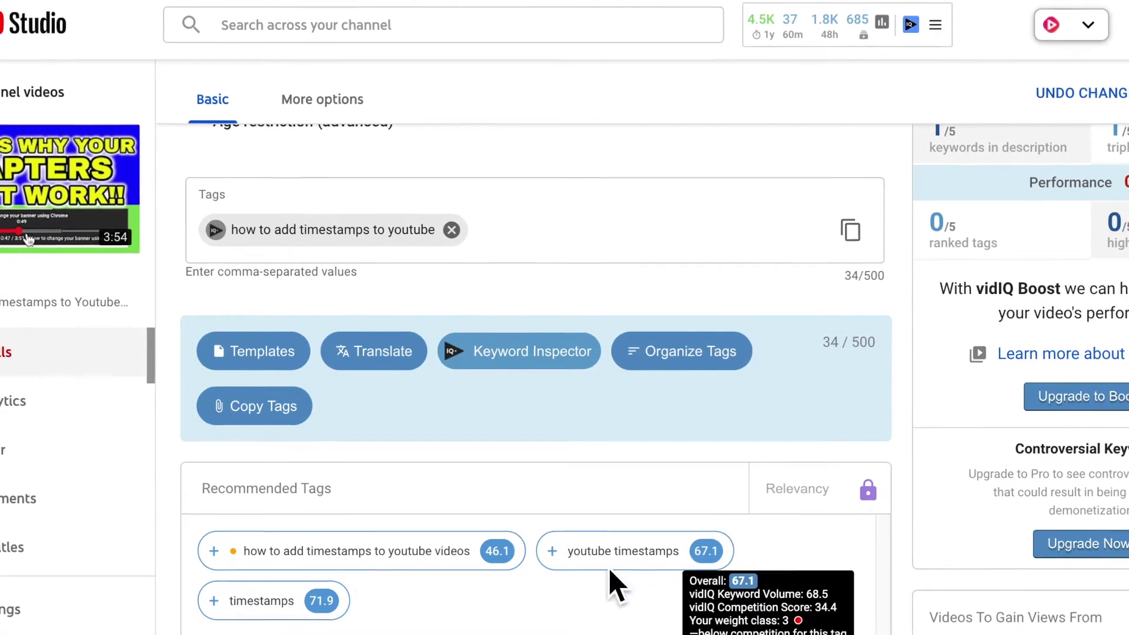
mouse_move(329, 607)
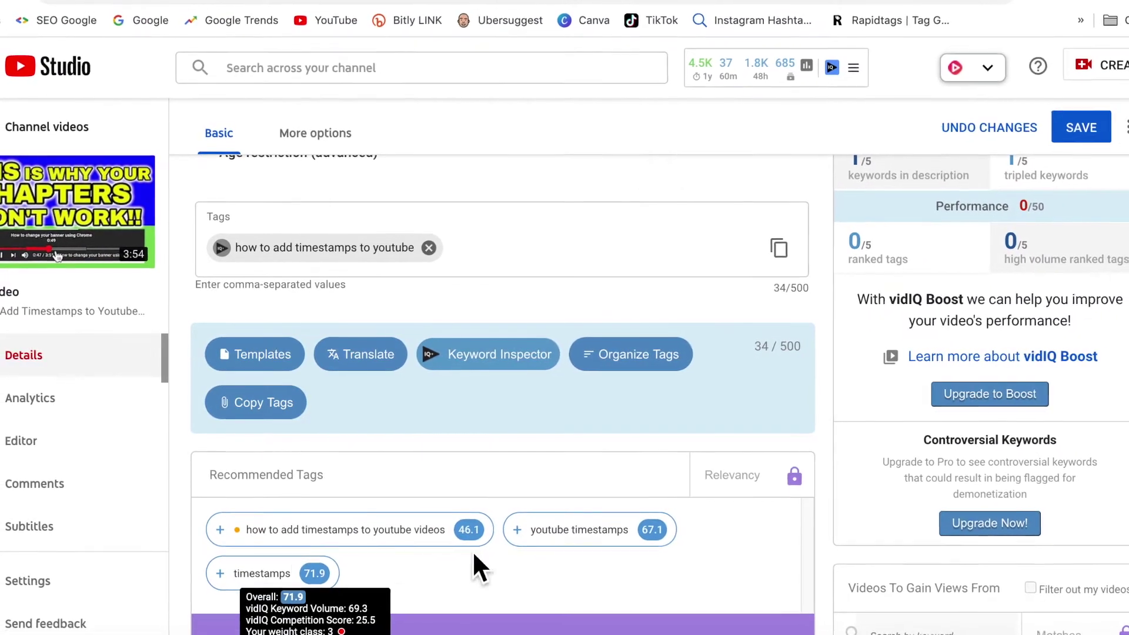
mouse_move(529, 542)
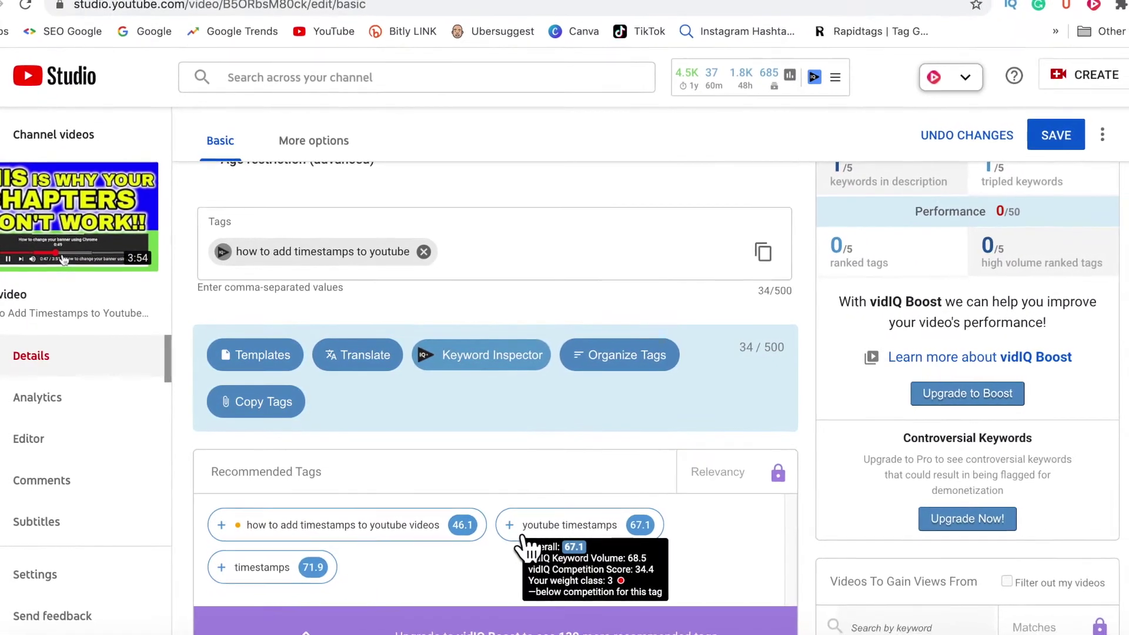
left_click(523, 529)
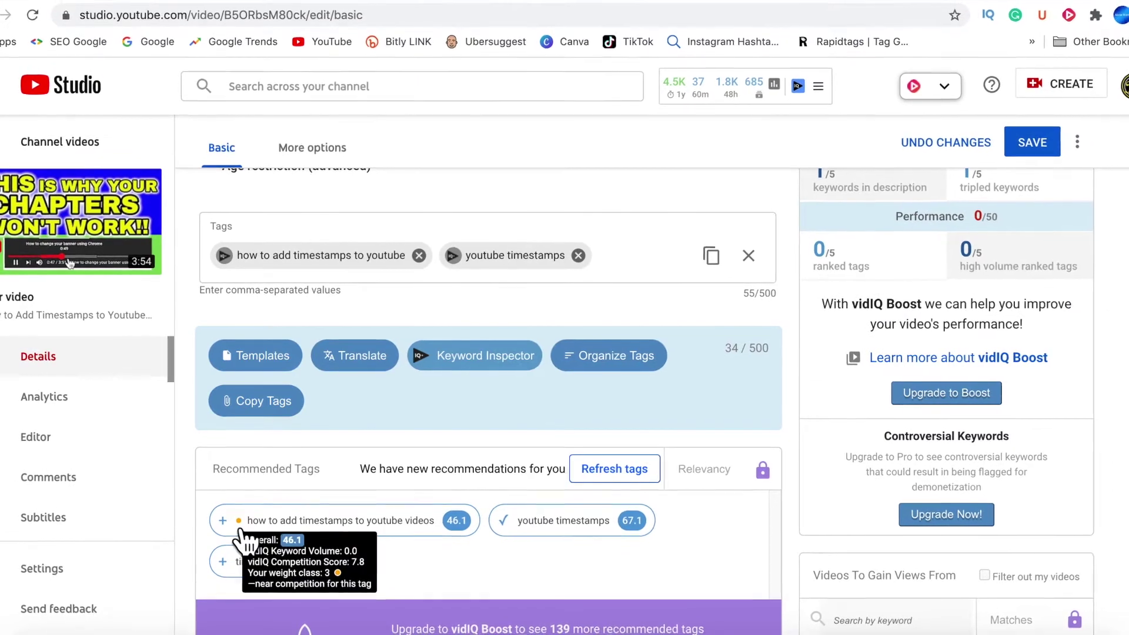
left_click(241, 536)
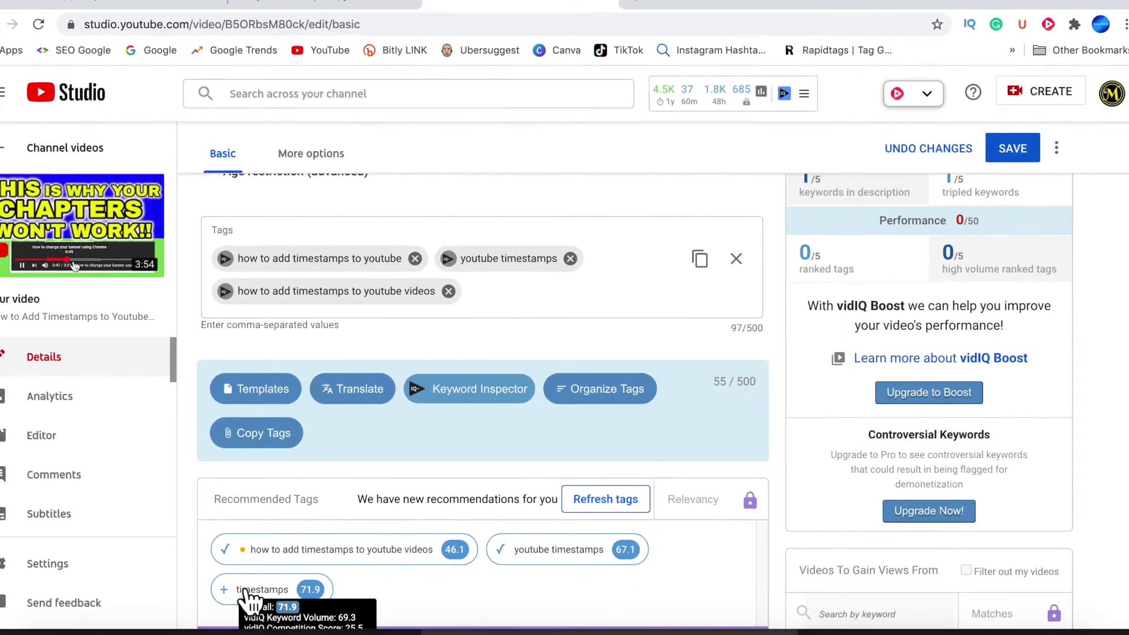
left_click(248, 591)
mouse_move(261, 571)
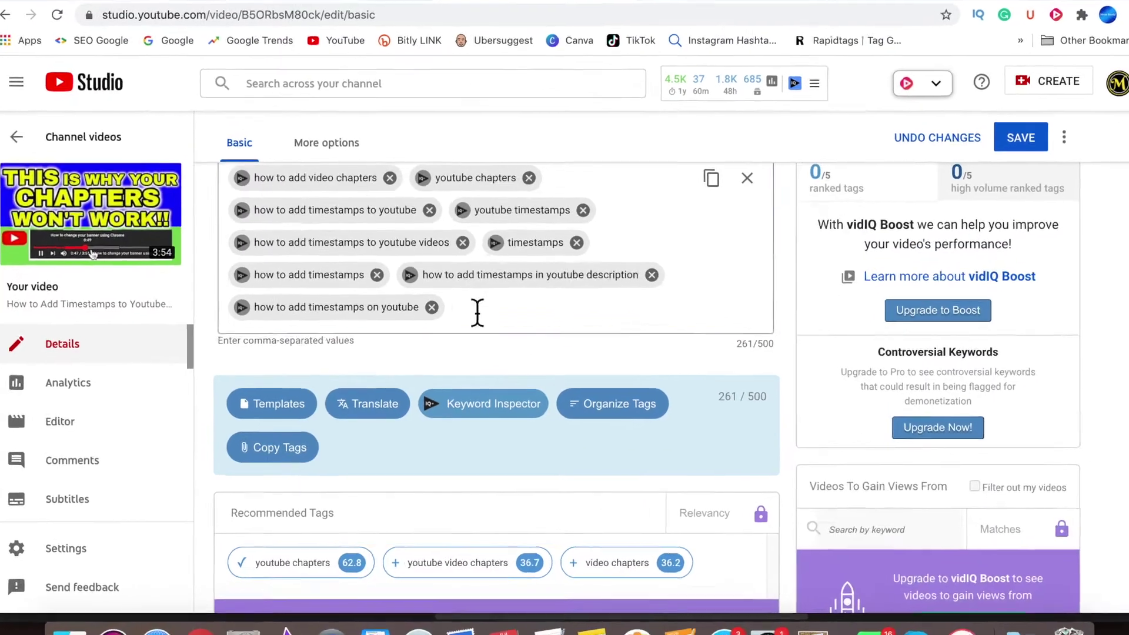
Add the tag 'timestamps not working' at the end of the Tags field
type("ti")
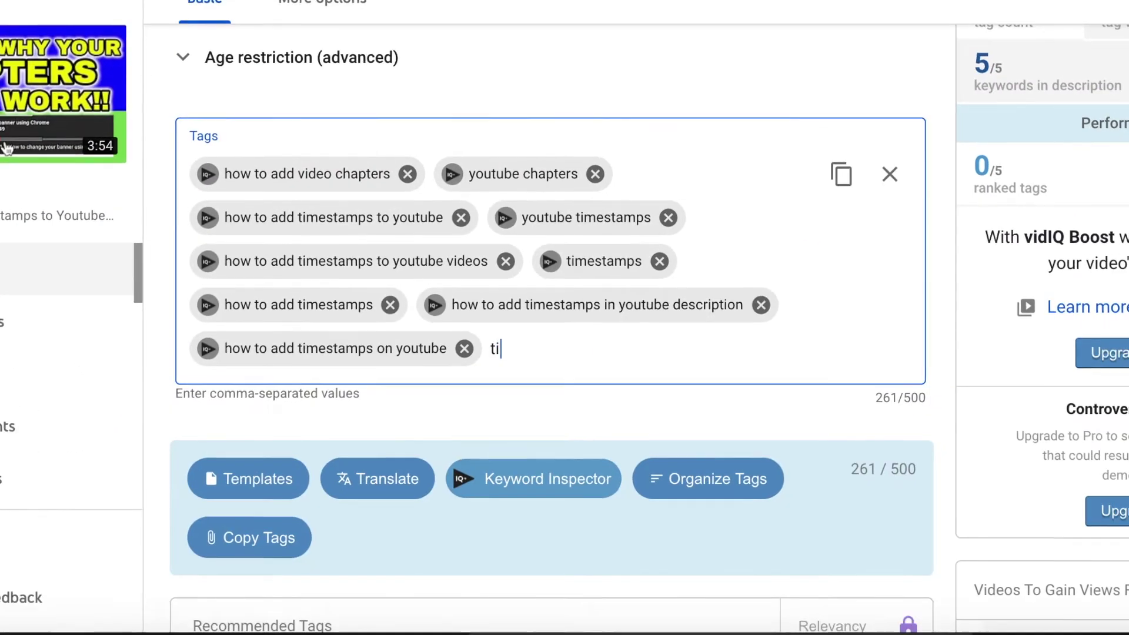
type("mestamps")
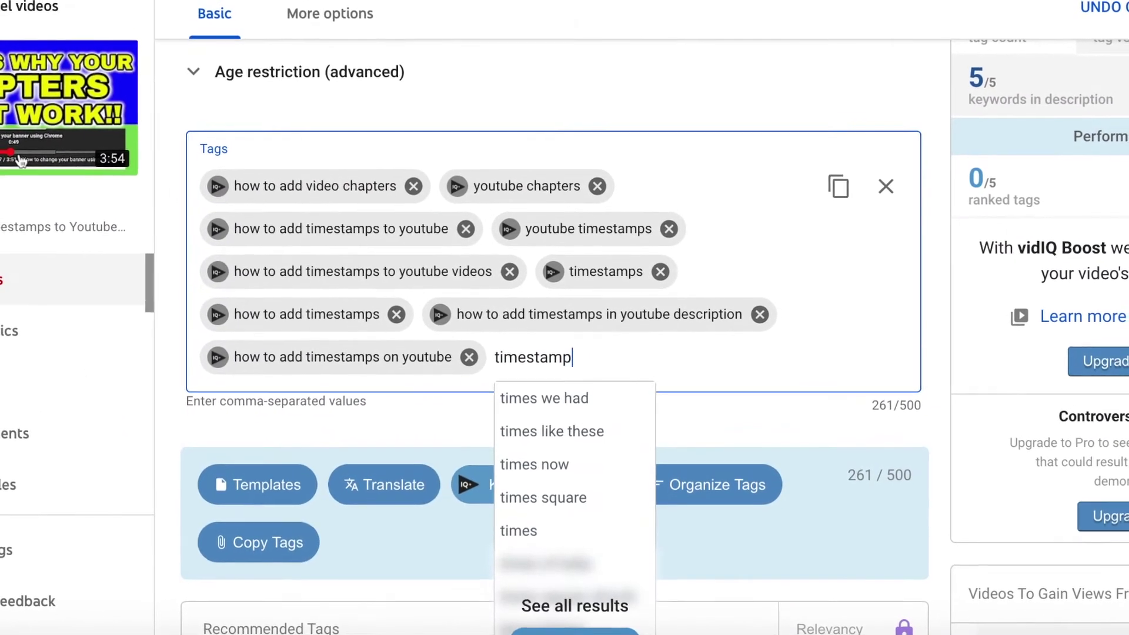
type(" not")
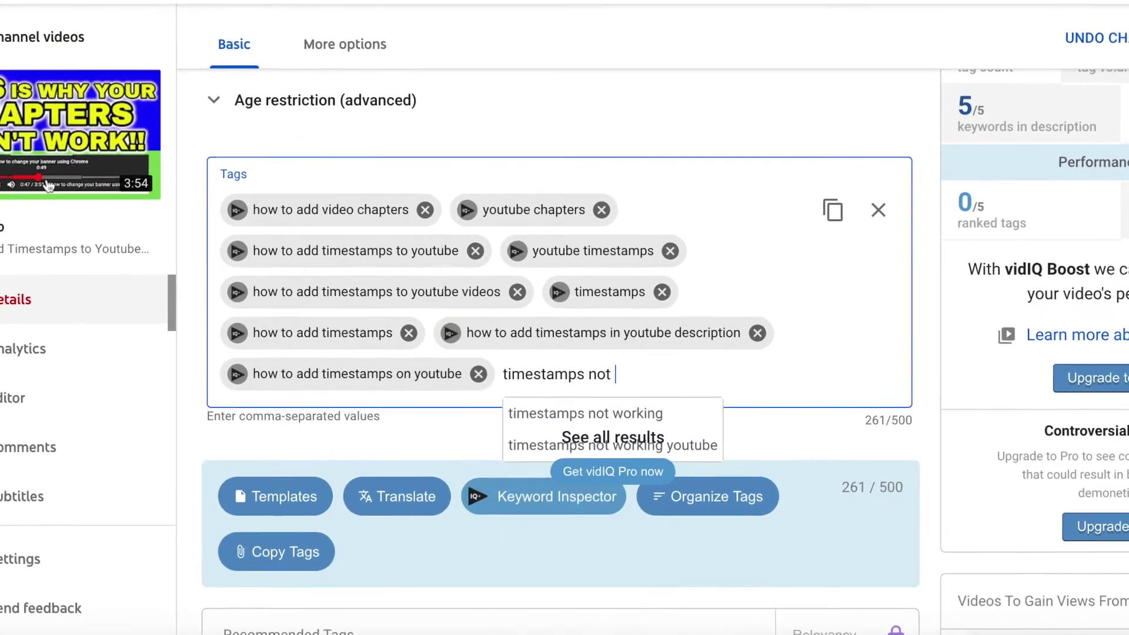
type(" working")
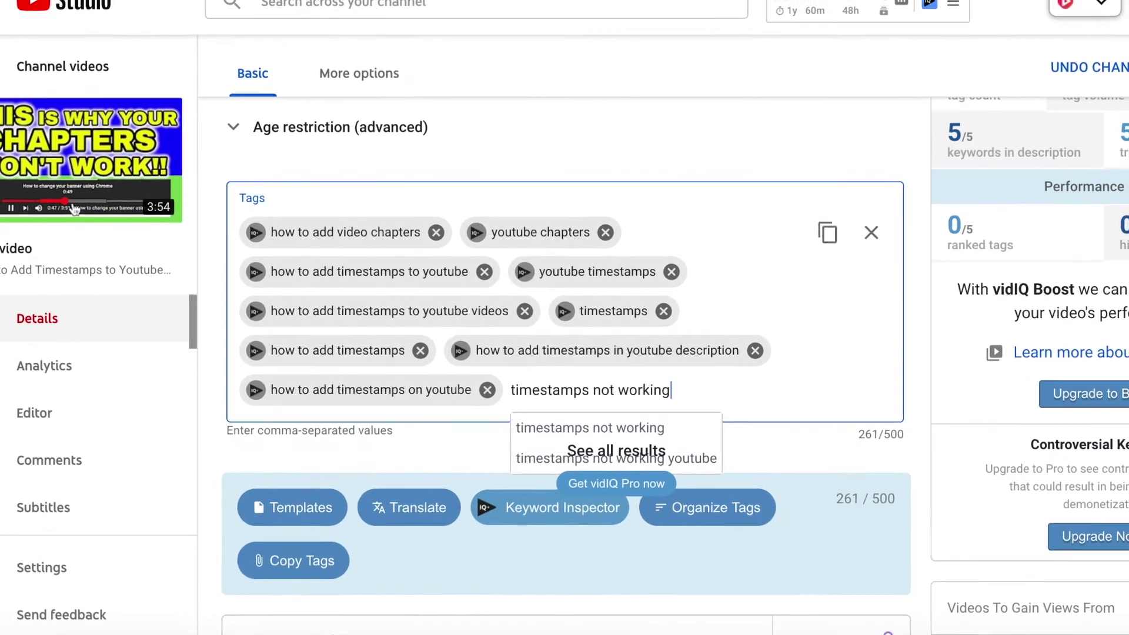
key("Return")
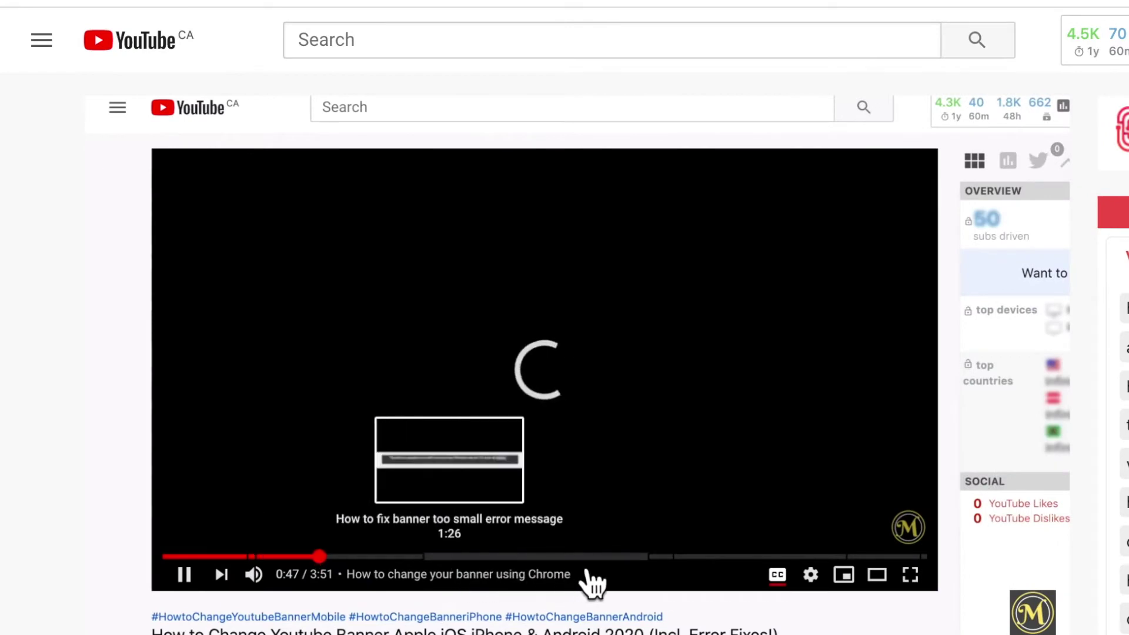
On the watch page, scroll to vidIQ's 70/100 SEO score and highlight the Actionable score figure
scroll(524, 332, "down", 10)
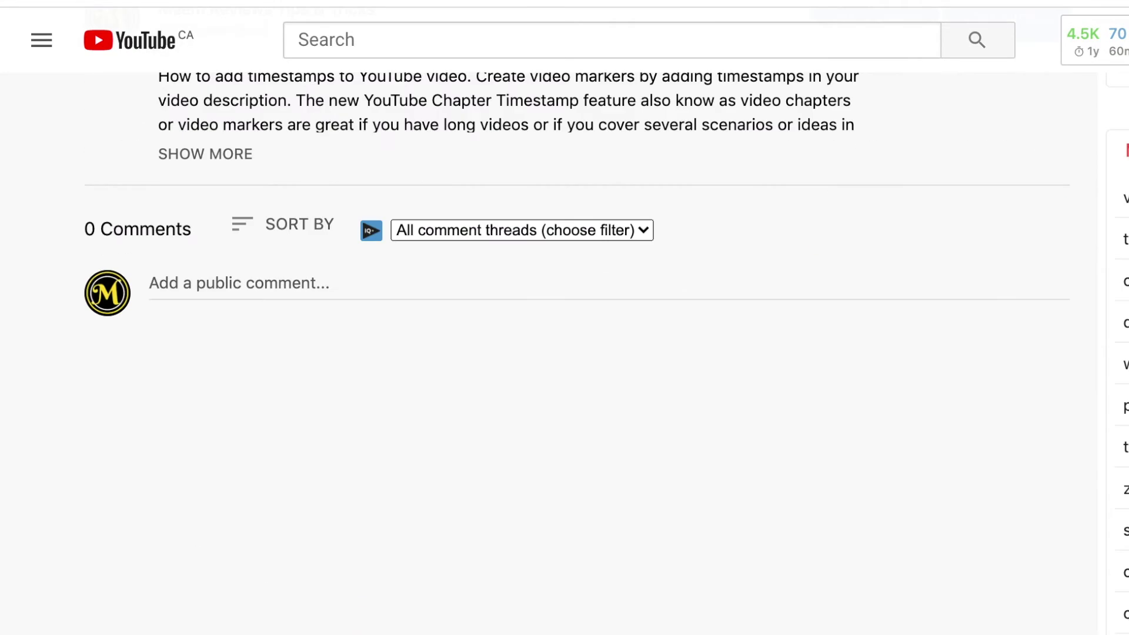
scroll(564, 353, "down", 5)
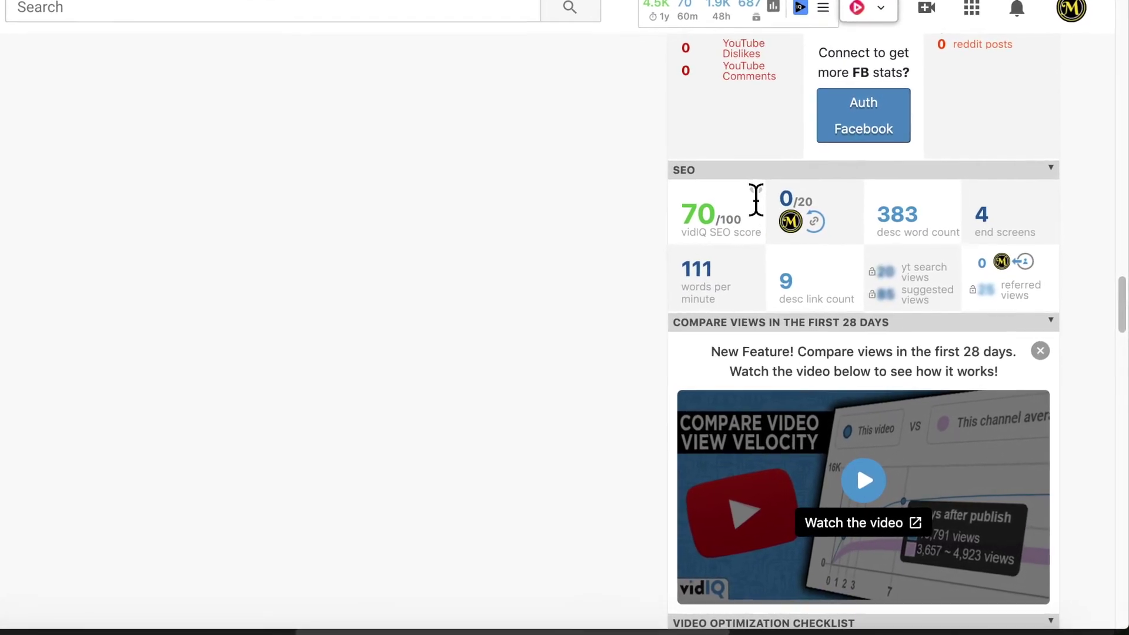
mouse_move(767, 209)
double_click(718, 255)
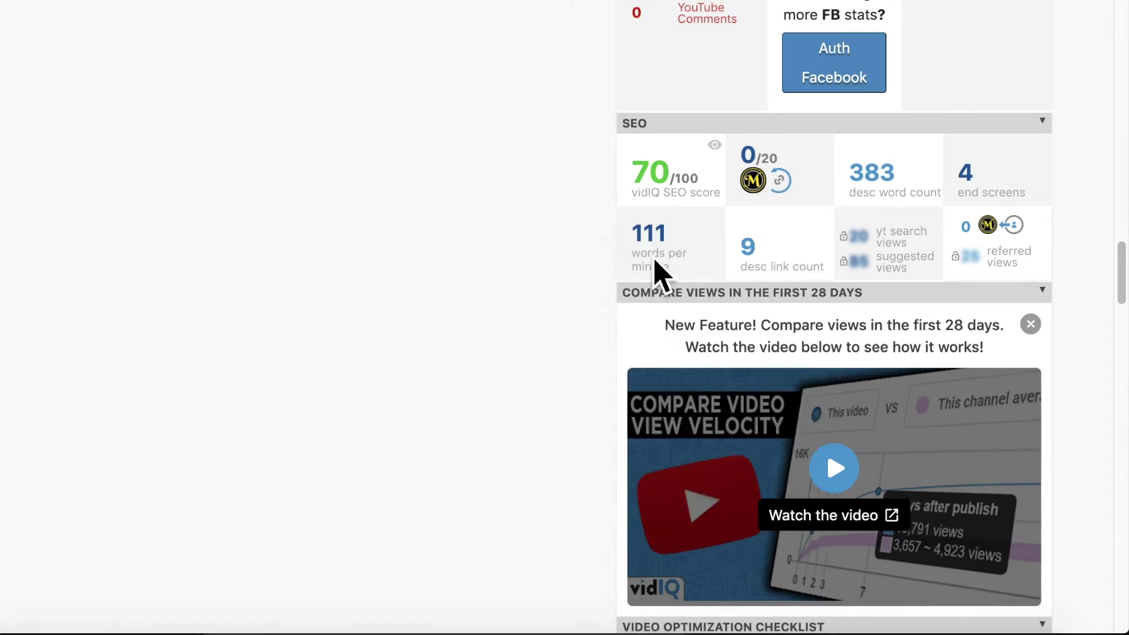
scroll(655, 272, "down", 15)
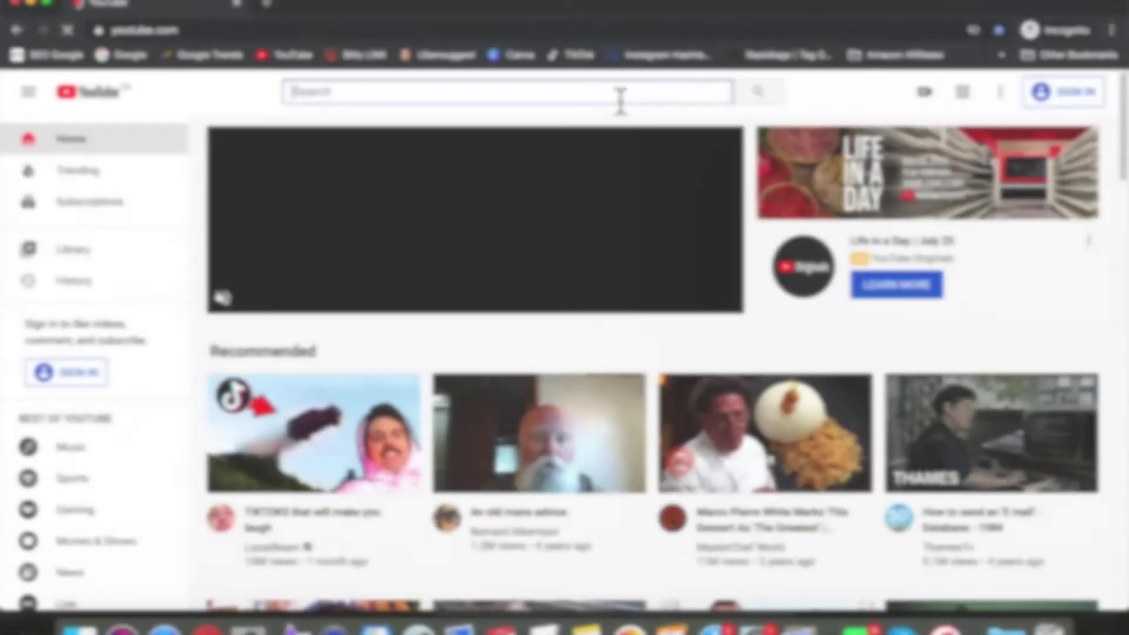
Search YouTube for 'timestamps not working' and check the video's rank just below the ad
left_click(619, 100)
type("time")
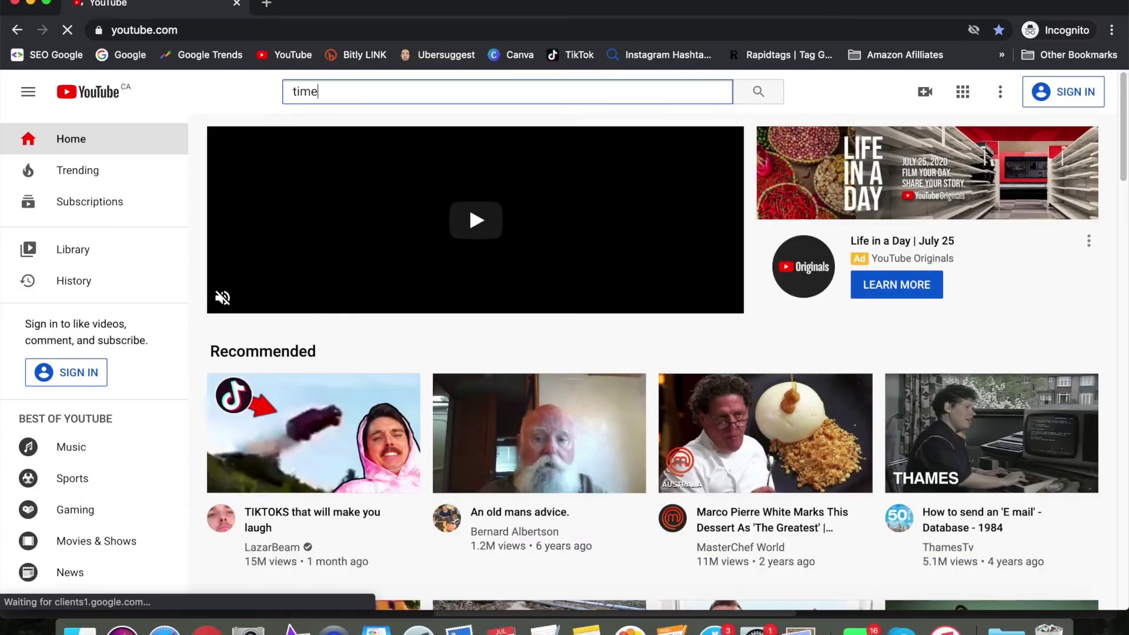
type("stamps not")
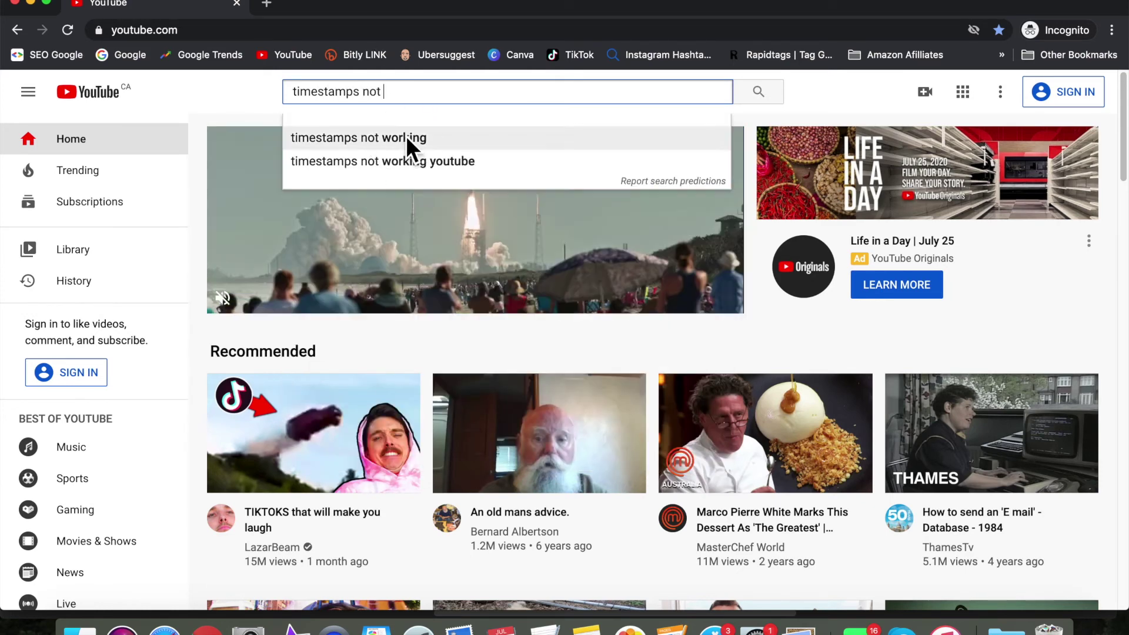
left_click(411, 141)
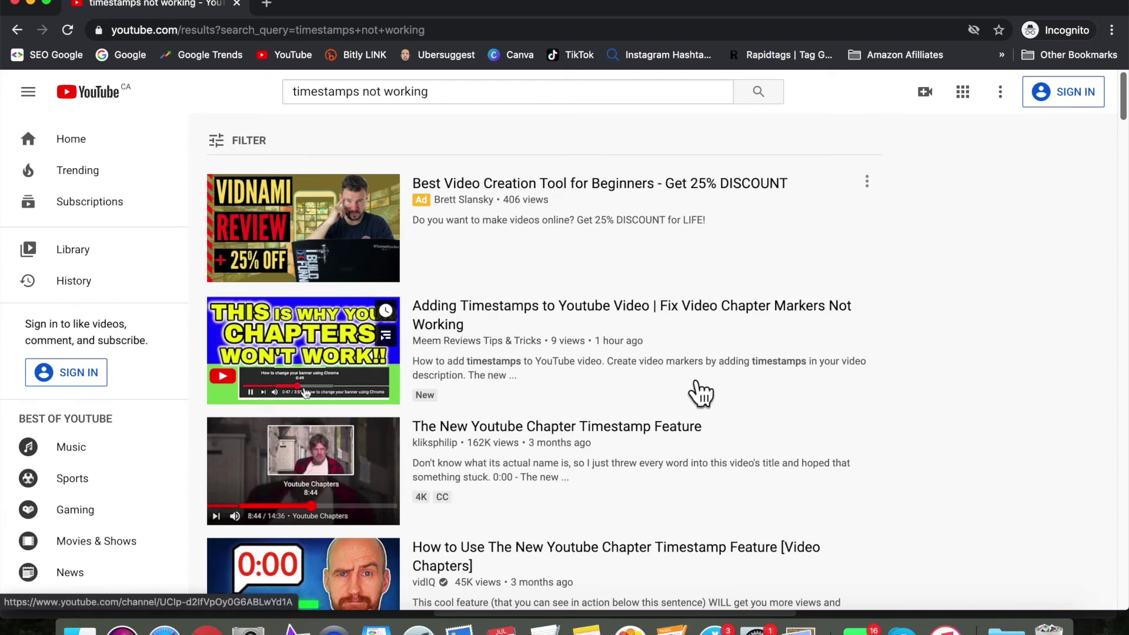
scroll(699, 391, "down", 1)
scroll(531, 346, "down", 3)
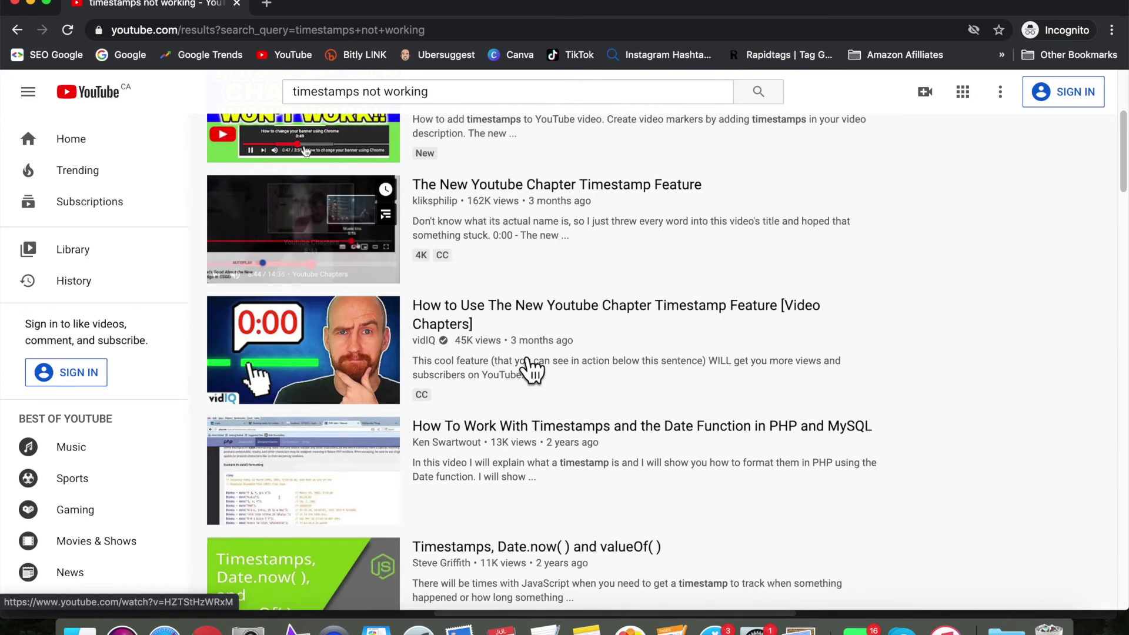
scroll(536, 368, "up", 4)
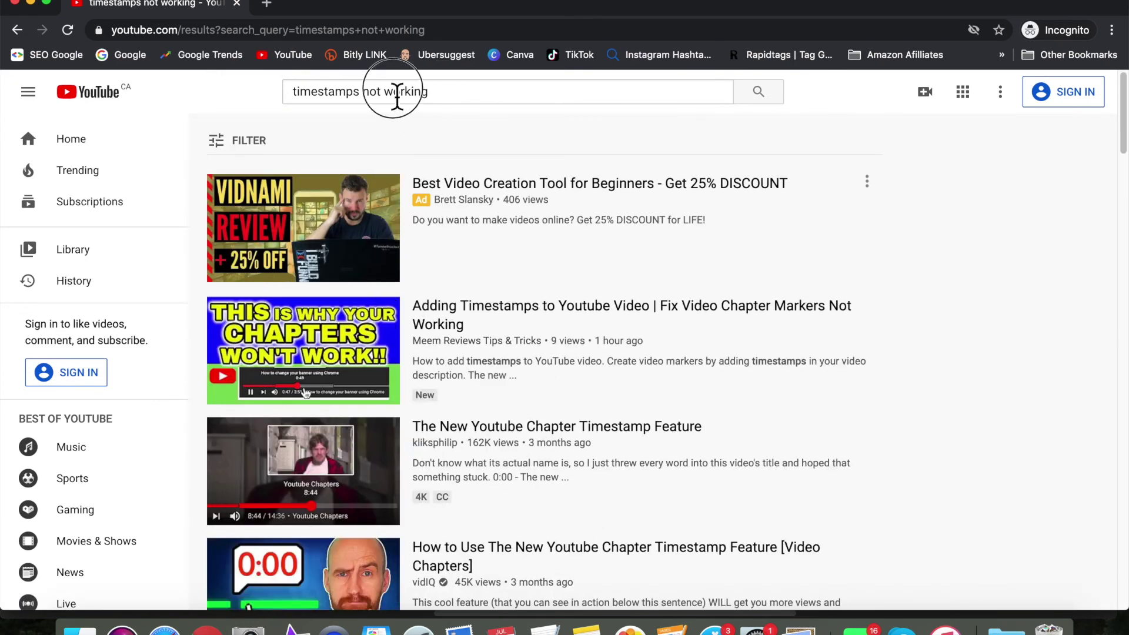
Replace the query with a search for 'how to add timestamps'
left_click(397, 94)
type("how to ")
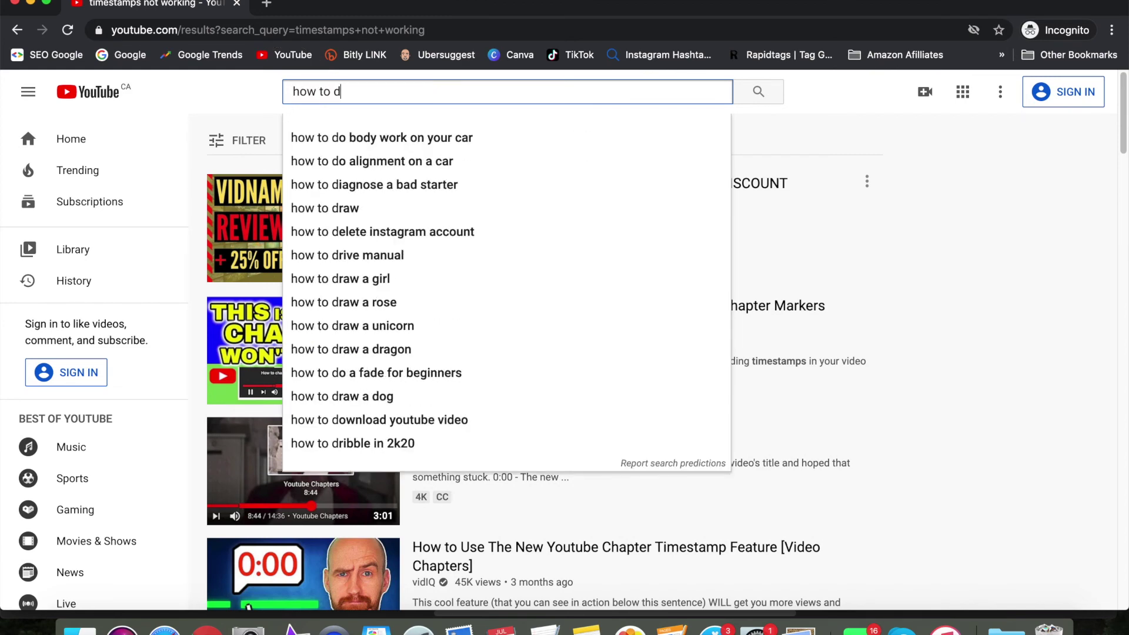
type("add timestamps")
key("Return")
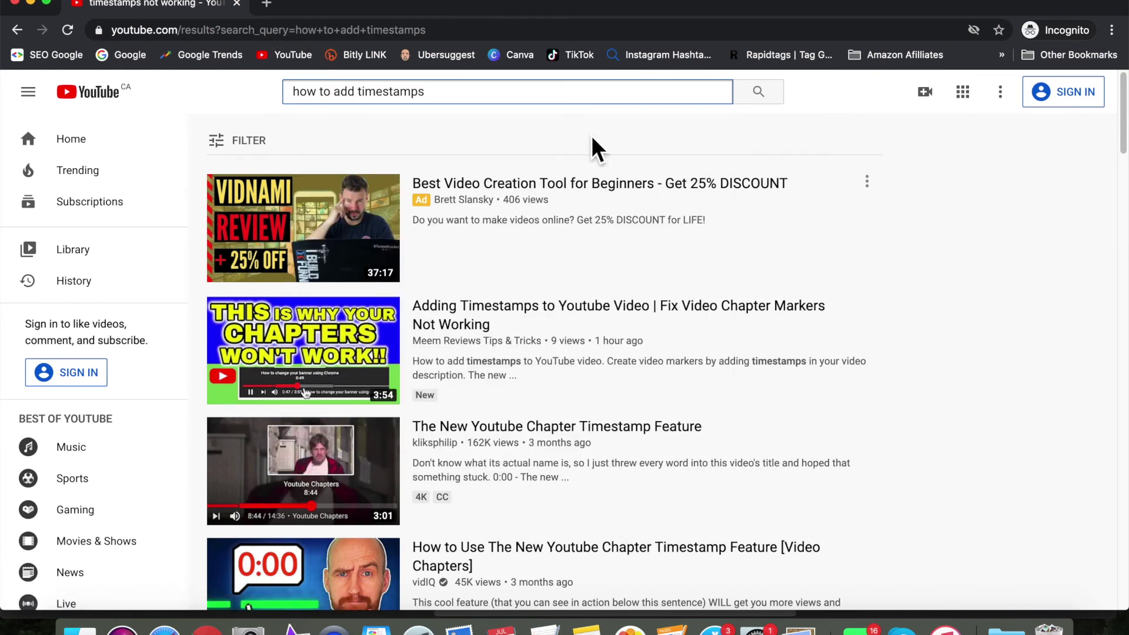